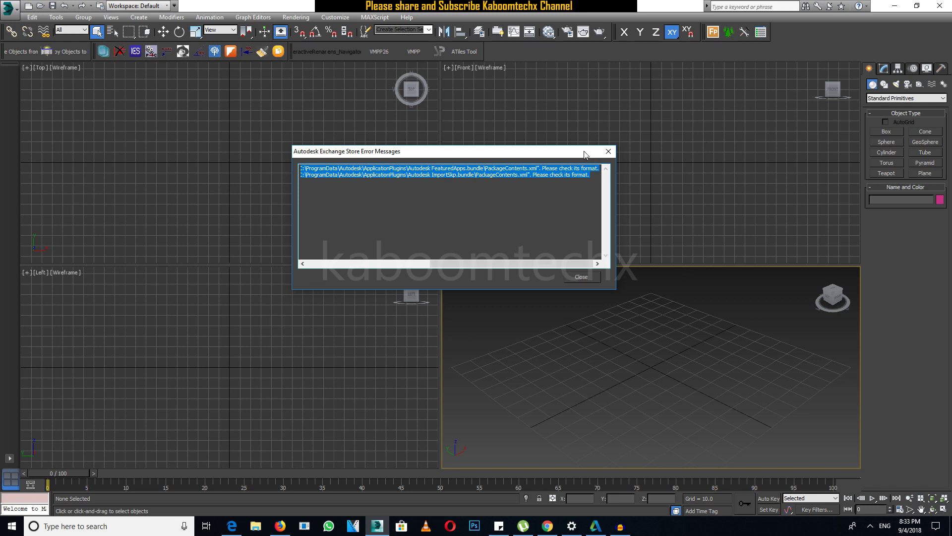
Move the error dialog aside, view the Autodesk App Store page in Edge, then minimize Edge
drag(576, 152, 607, 177)
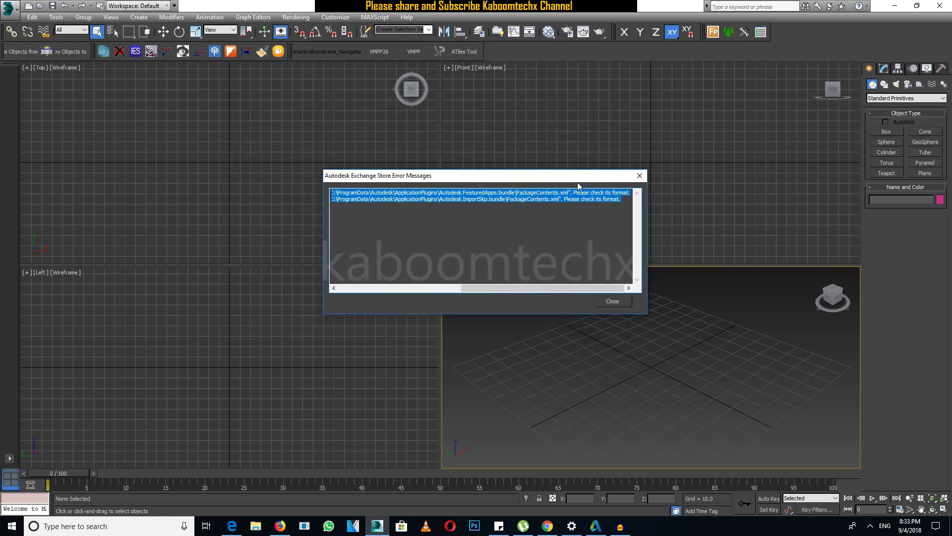
drag(579, 185, 527, 200)
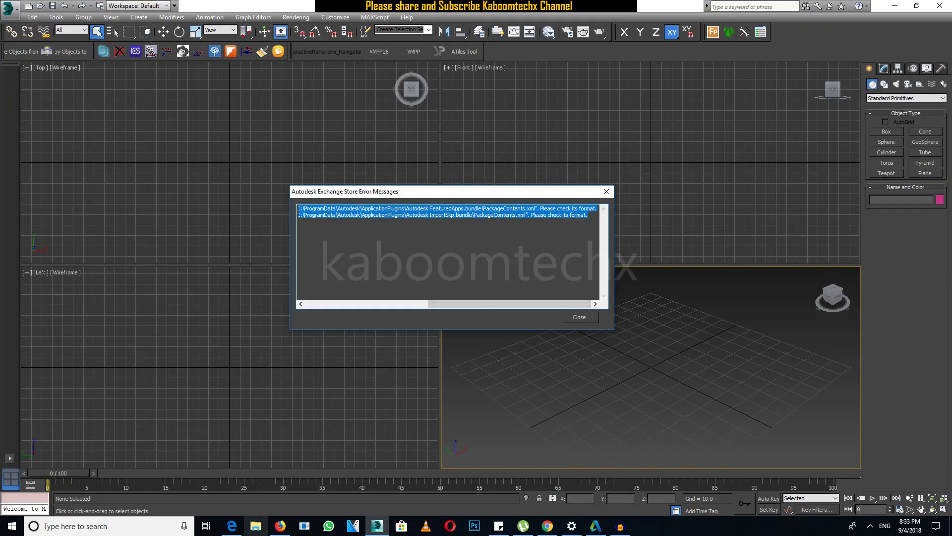
click(232, 527)
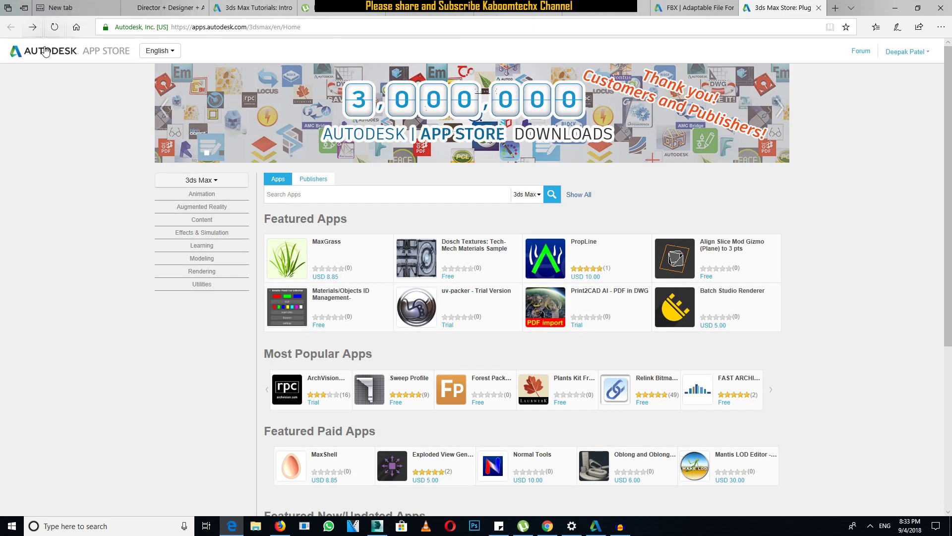
scroll(397, 263, down, 5)
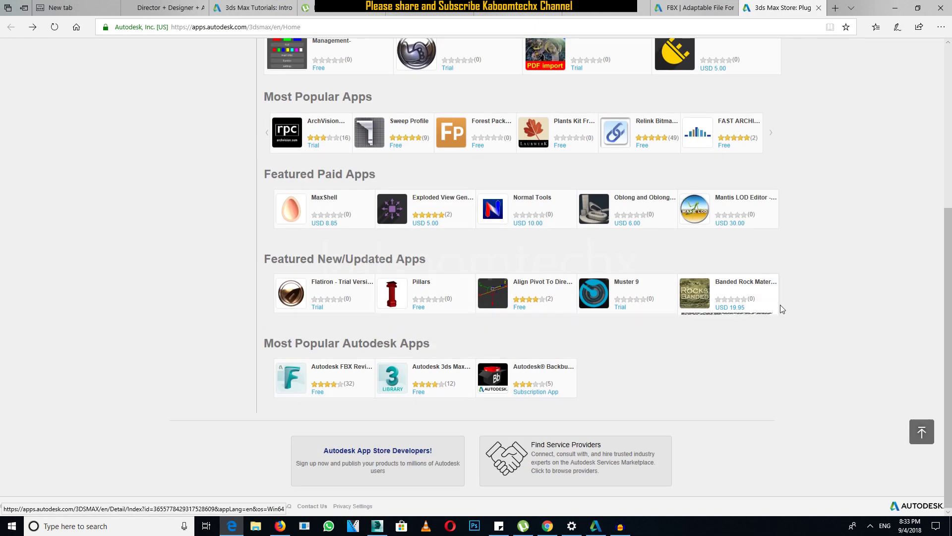
scroll(781, 308, up, 4)
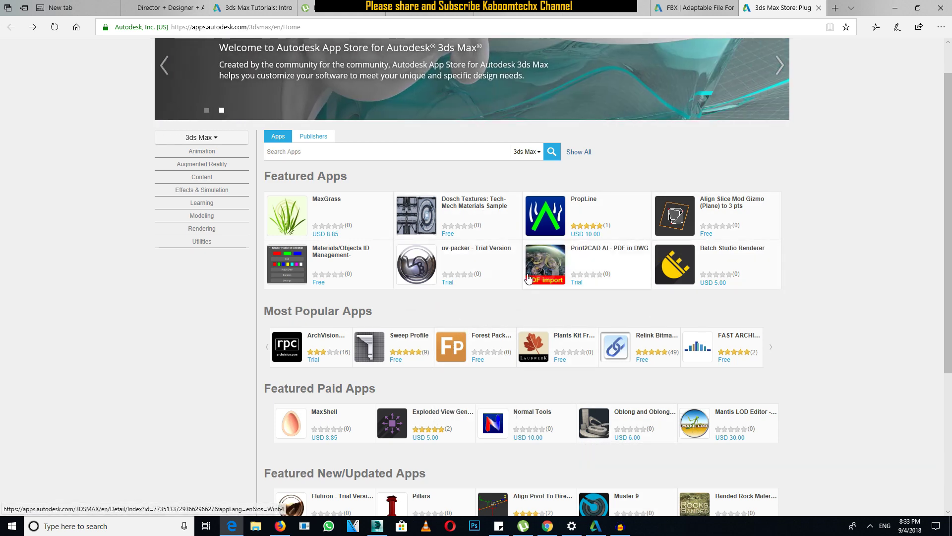
scroll(843, 246, up, 2)
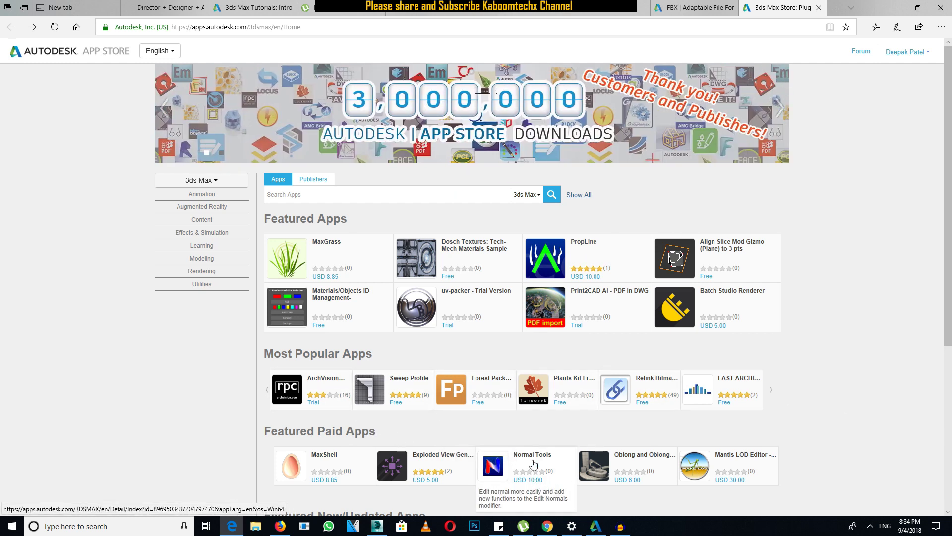
click(900, 9)
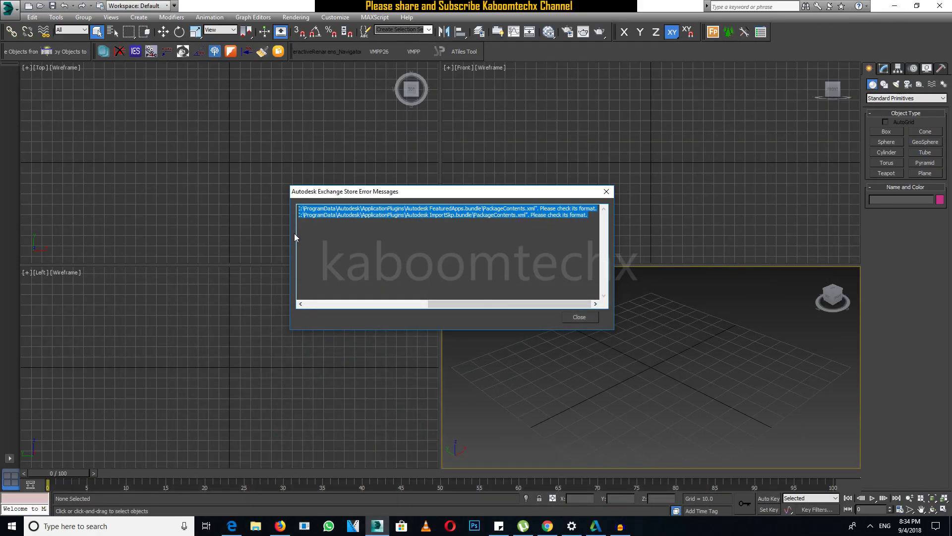
Shift the error dialog, cycle the Bing and App Store browsers, minimize them, and bring 3ds Max forward
drag(322, 193, 248, 180)
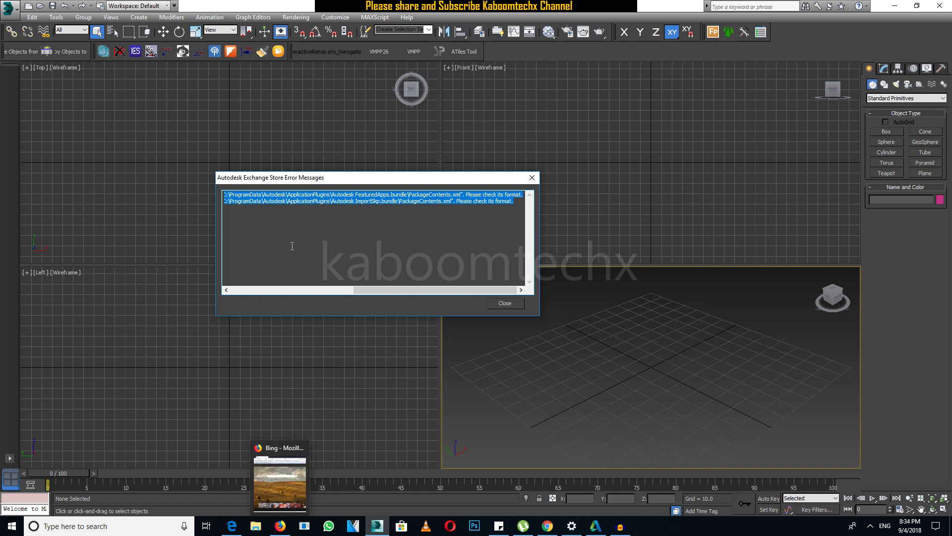
drag(363, 185, 413, 174)
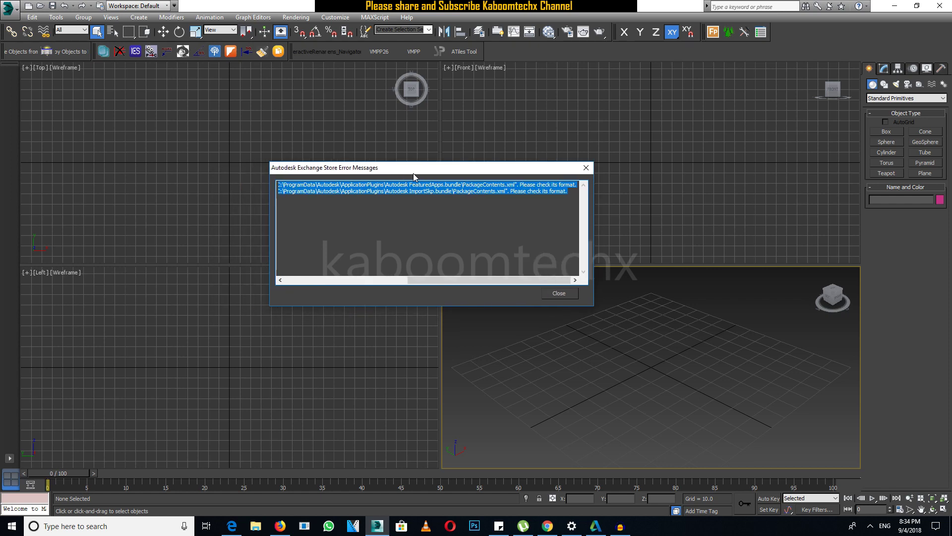
click(280, 525)
click(232, 526)
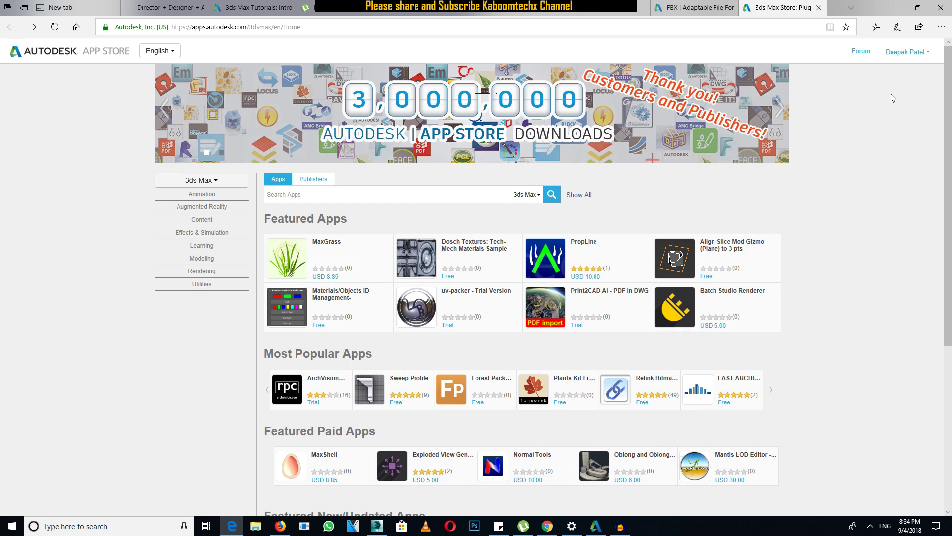
click(895, 8)
click(599, 143)
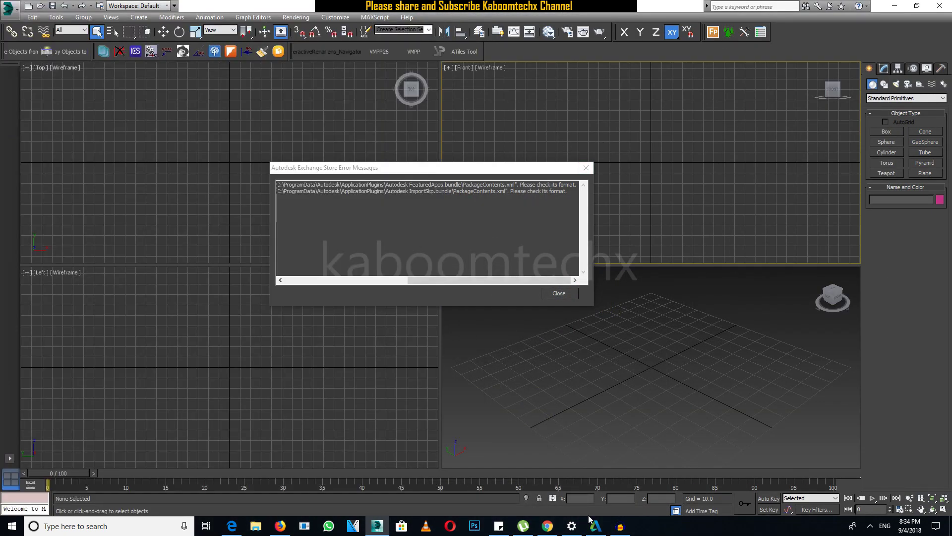
Reposition the Exchange Store error dialog, activate the Top viewport, and close the dialog
drag(355, 168, 376, 178)
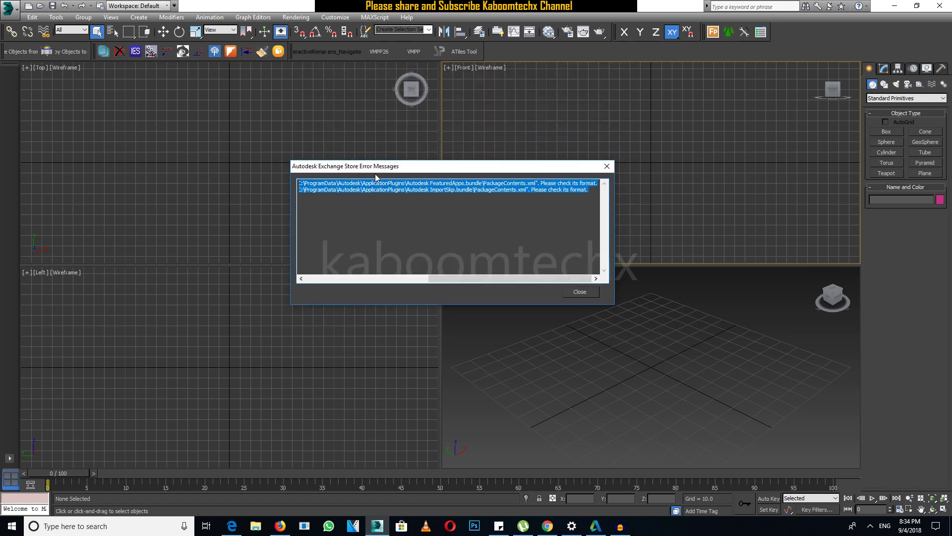
drag(352, 174, 340, 268)
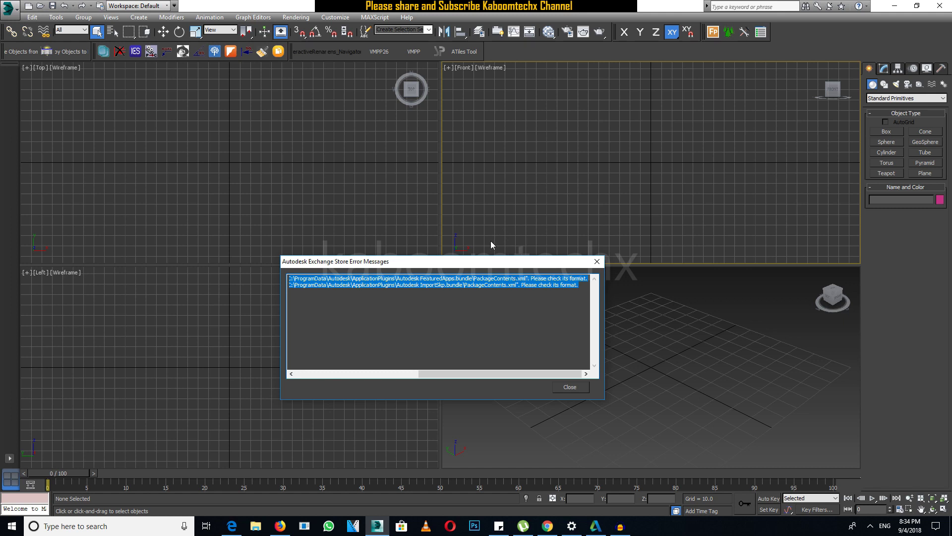
drag(353, 262, 386, 191)
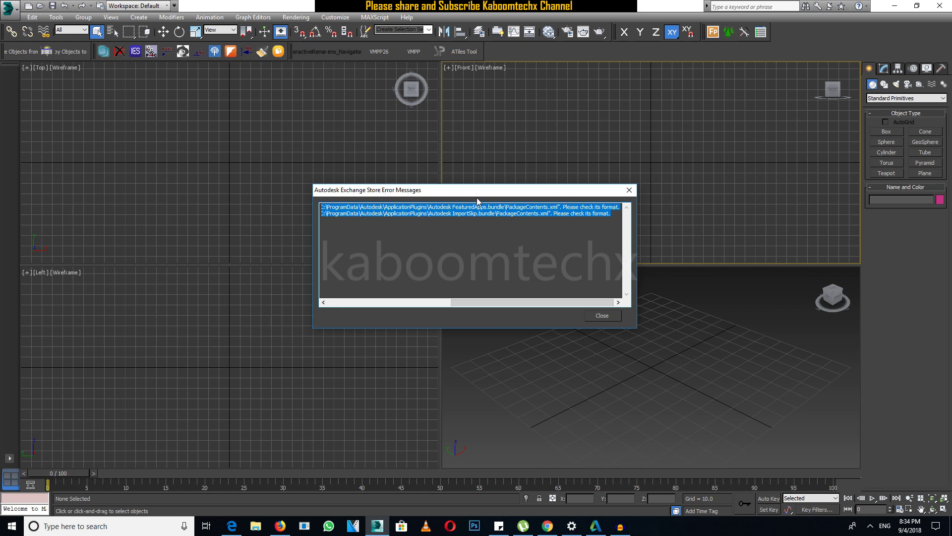
click(347, 138)
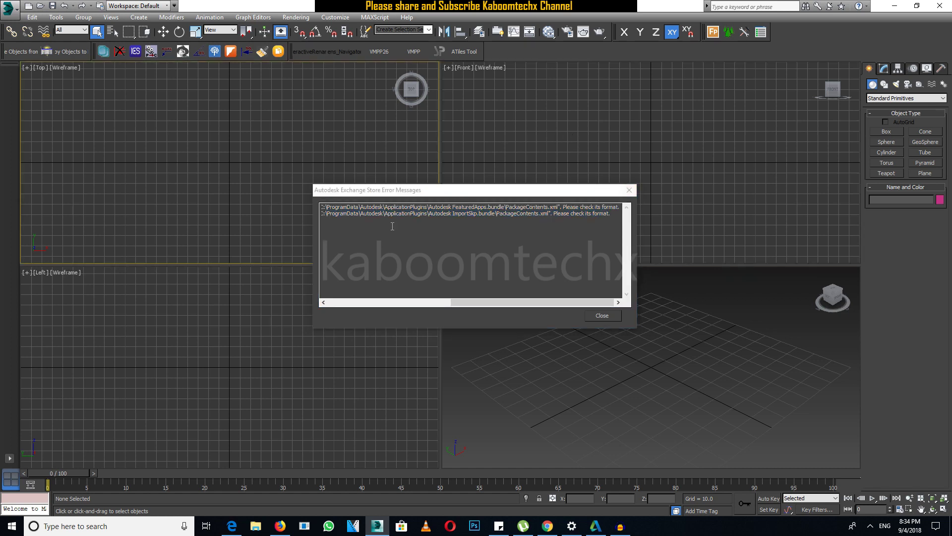
mouse_move(491, 192)
mouse_down()
mouse_move(443, 233)
mouse_move(518, 177)
mouse_move(459, 193)
mouse_up()
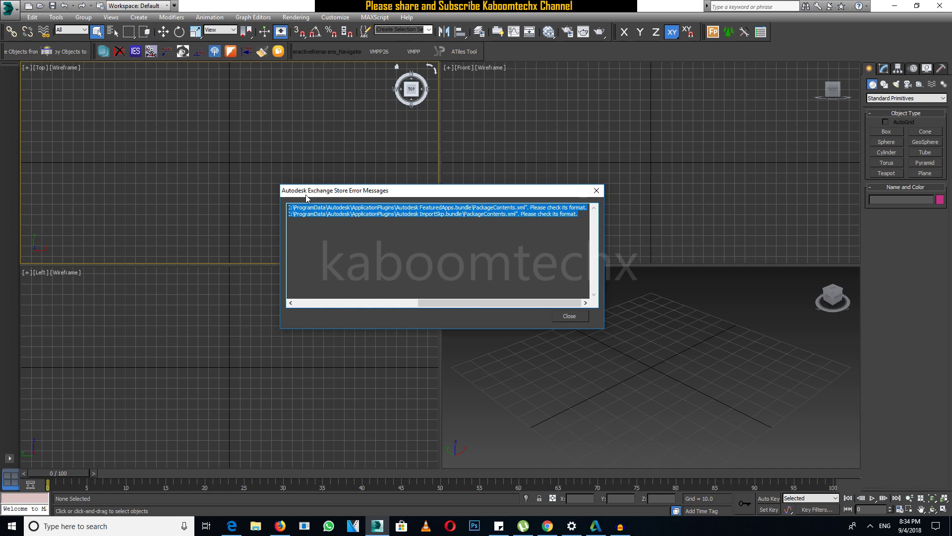
click(596, 192)
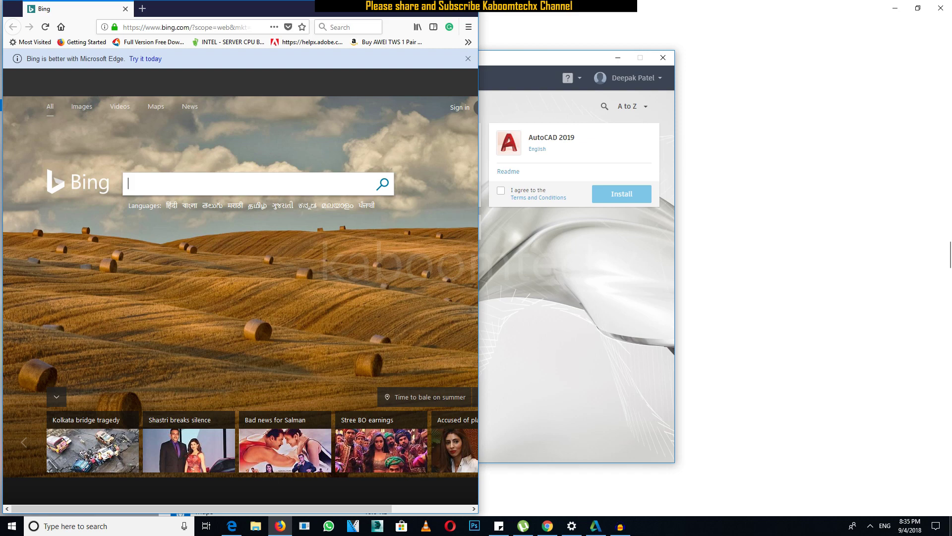
Show the desktop with Win+D and launch 3ds Max 2014 from the taskbar
key(super+d)
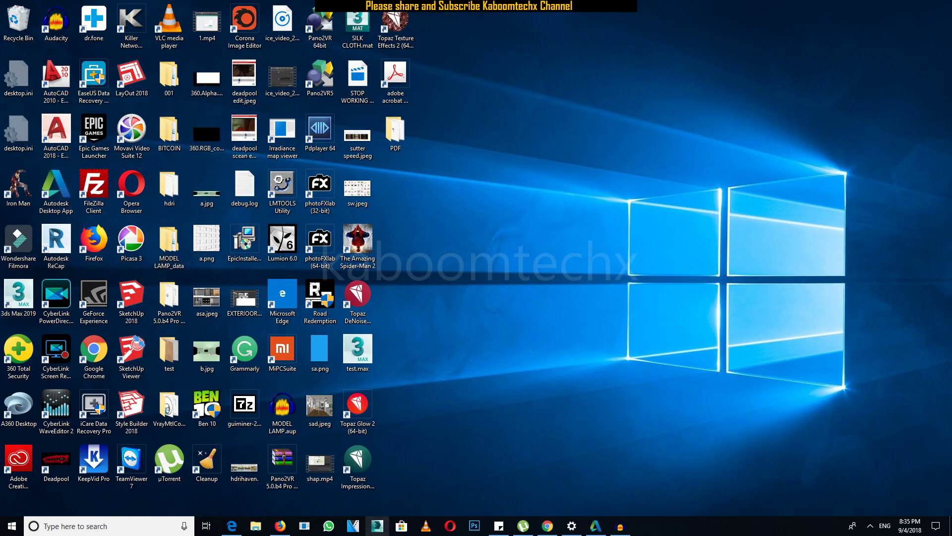
click(377, 526)
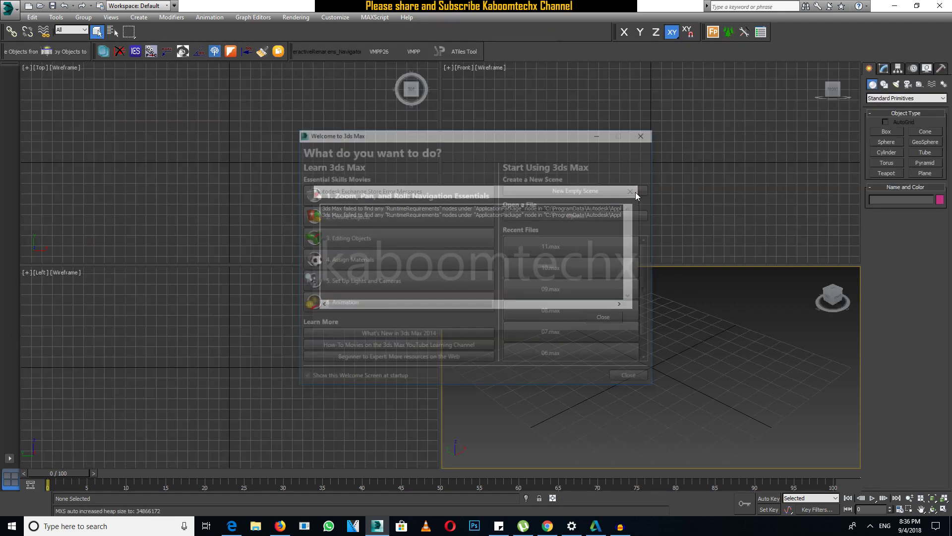
Close the Welcome screen and the Exchange Store error dialog, then minimize 3ds Max
click(645, 135)
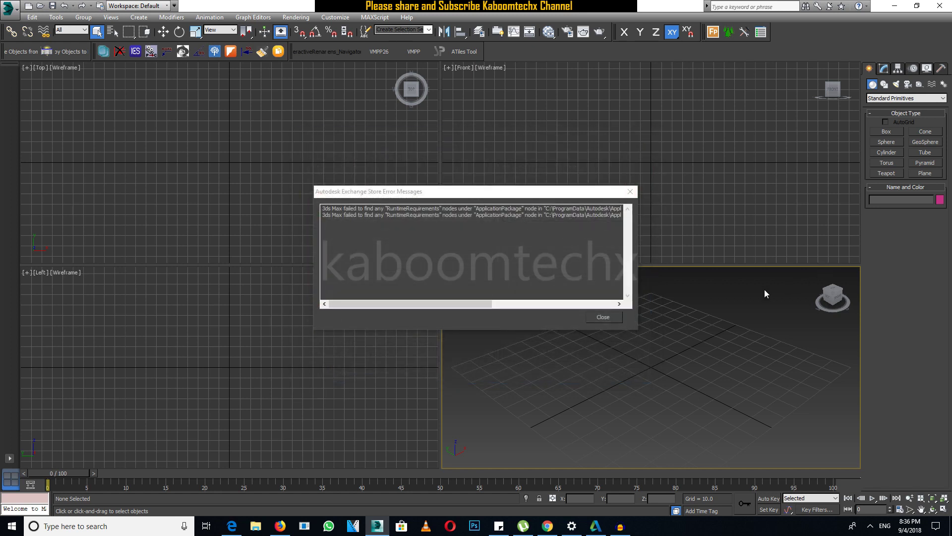
click(630, 191)
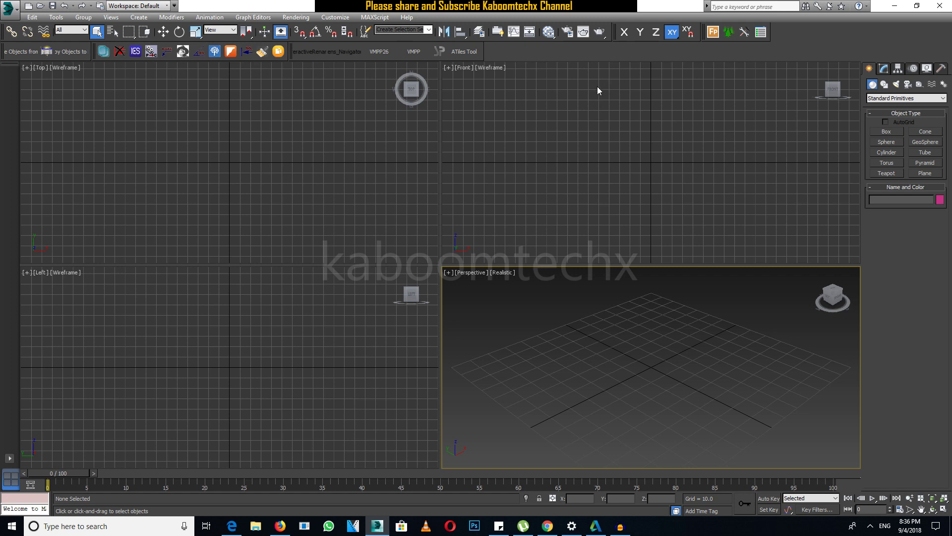
click(896, 7)
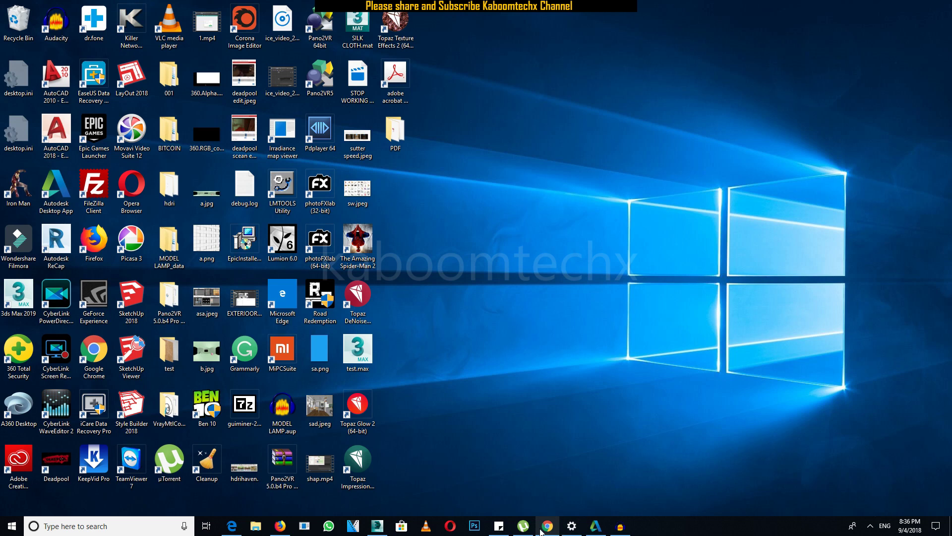
Restore and re-minimize 3ds Max, then open File Explorer with its folder view settings shown
click(378, 529)
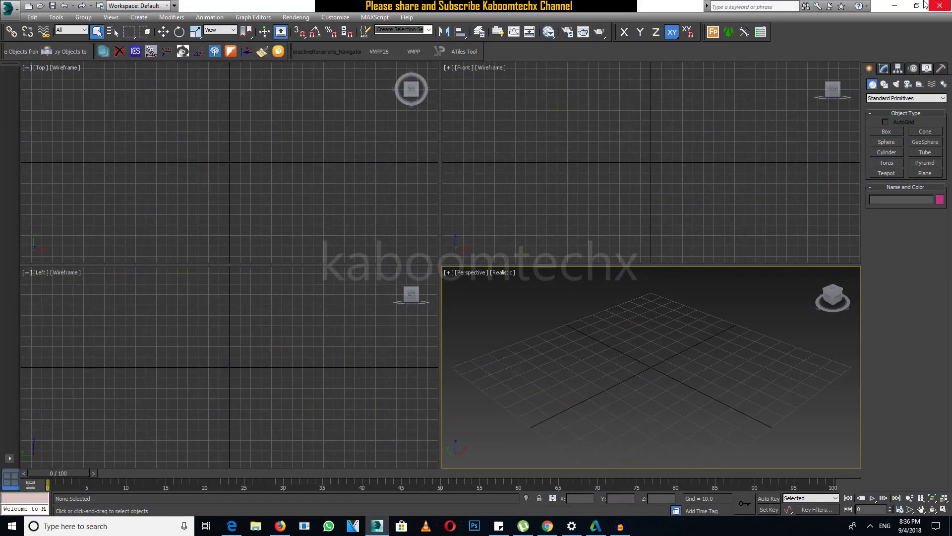
click(896, 5)
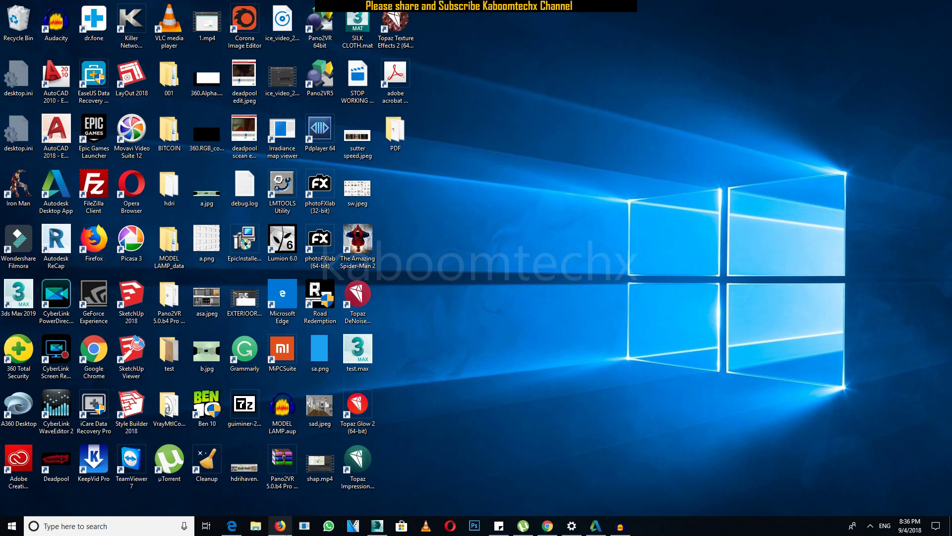
mouse_move(280, 526)
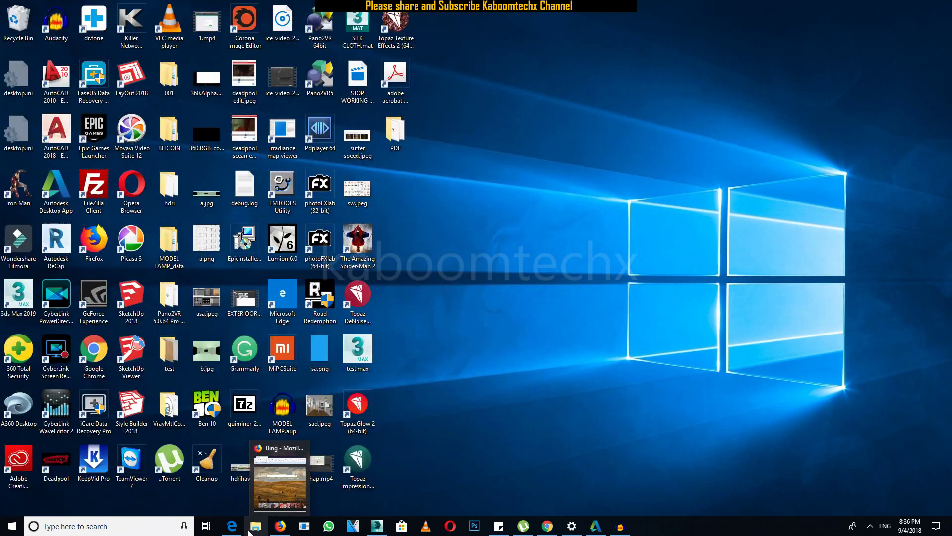
click(256, 527)
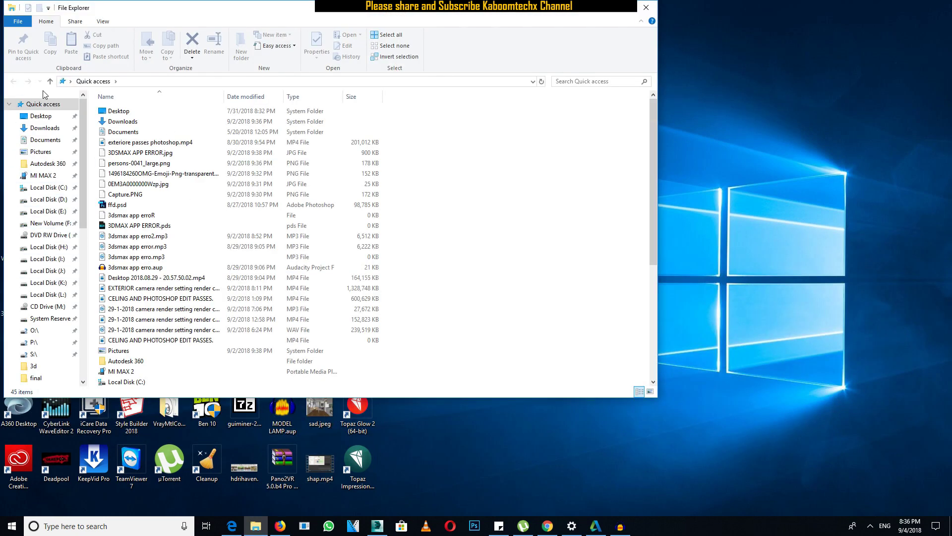
click(103, 23)
click(490, 58)
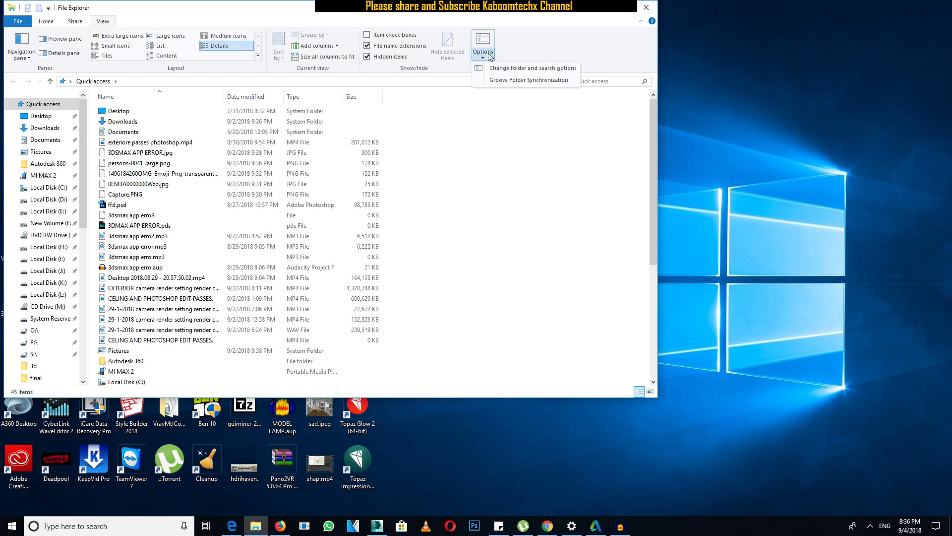
click(510, 69)
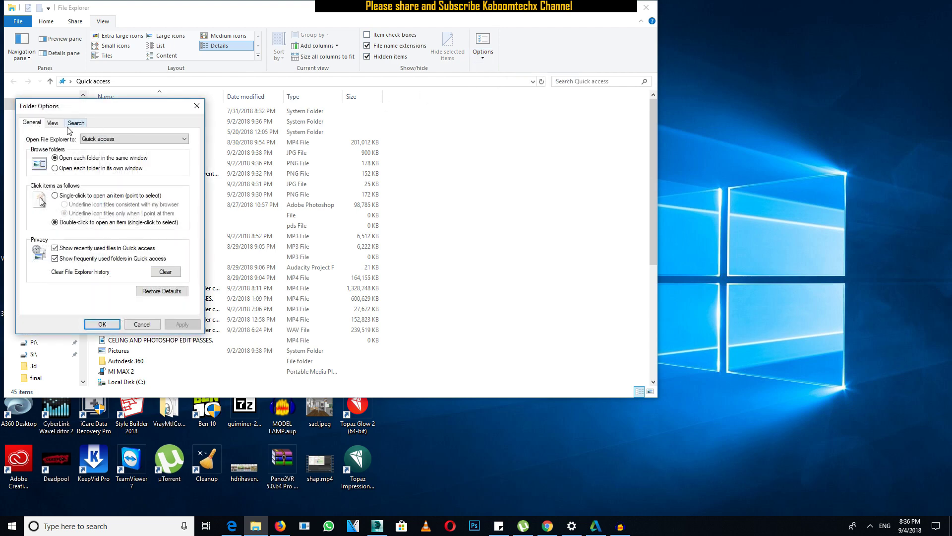
click(49, 124)
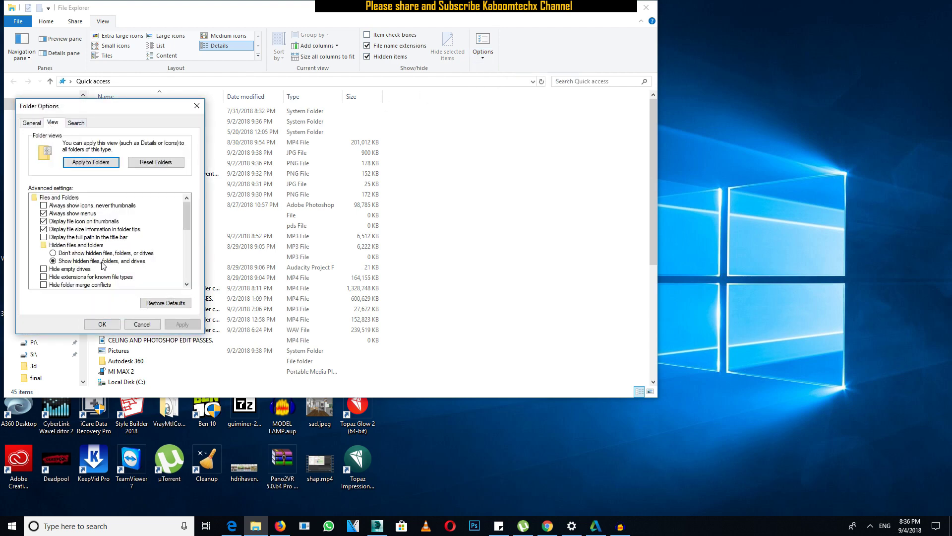
click(100, 323)
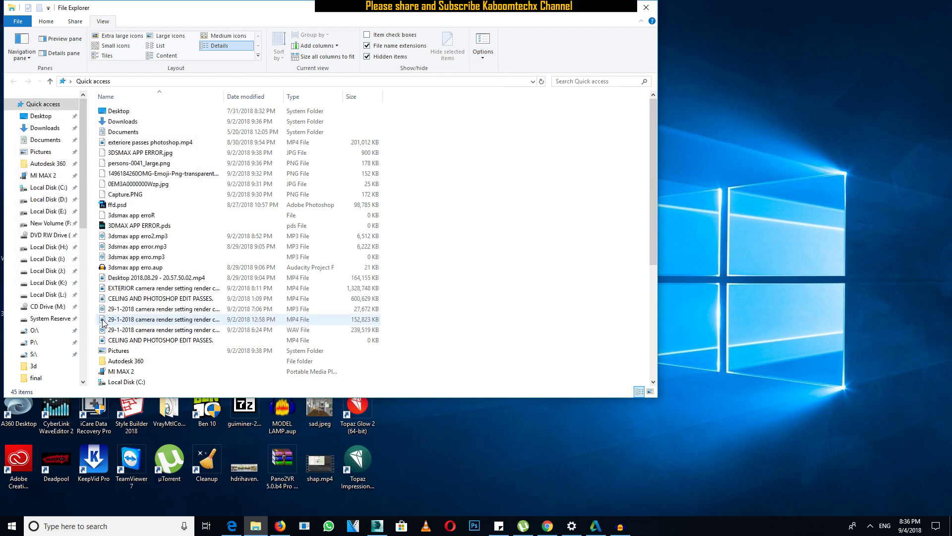
Browse from the C: drive into Users and the user's profile folder
click(60, 187)
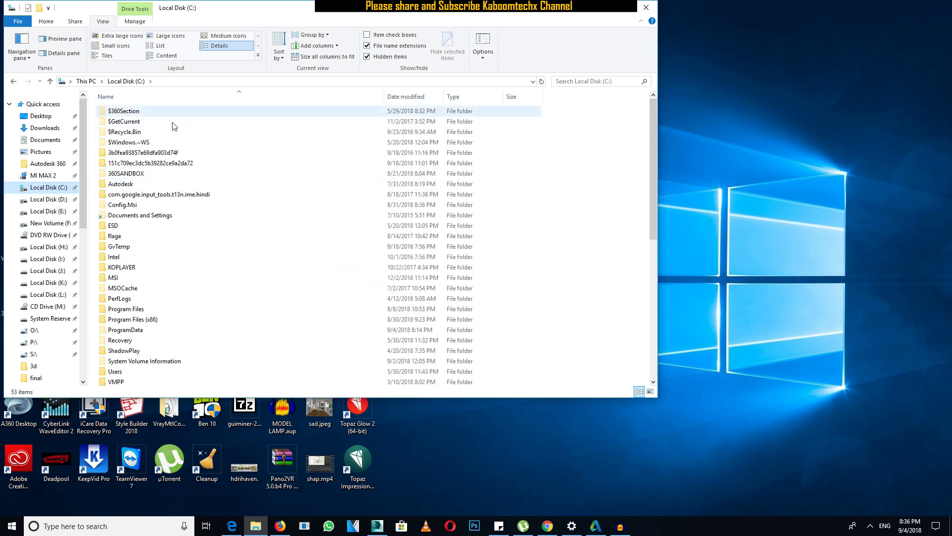
scroll(132, 317, down, 2)
click(117, 320)
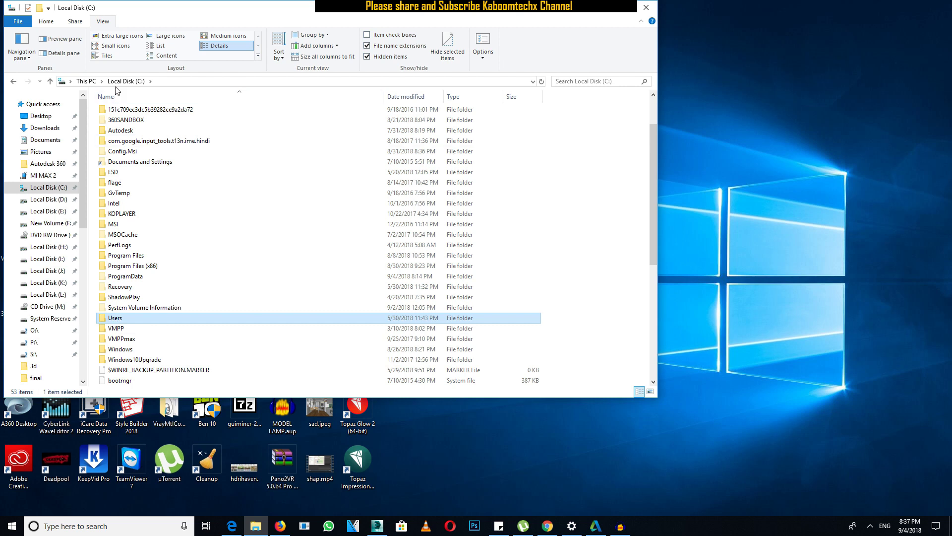
double_click(117, 318)
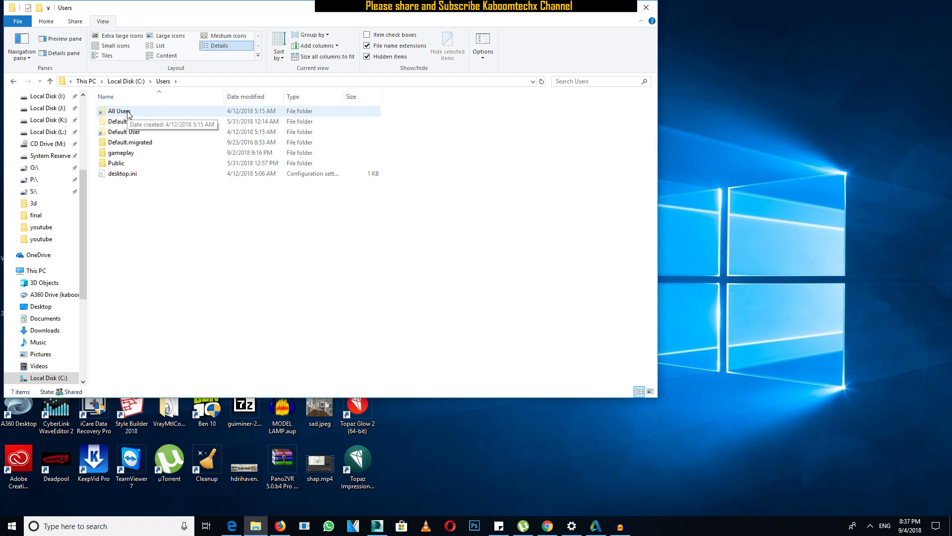
click(125, 153)
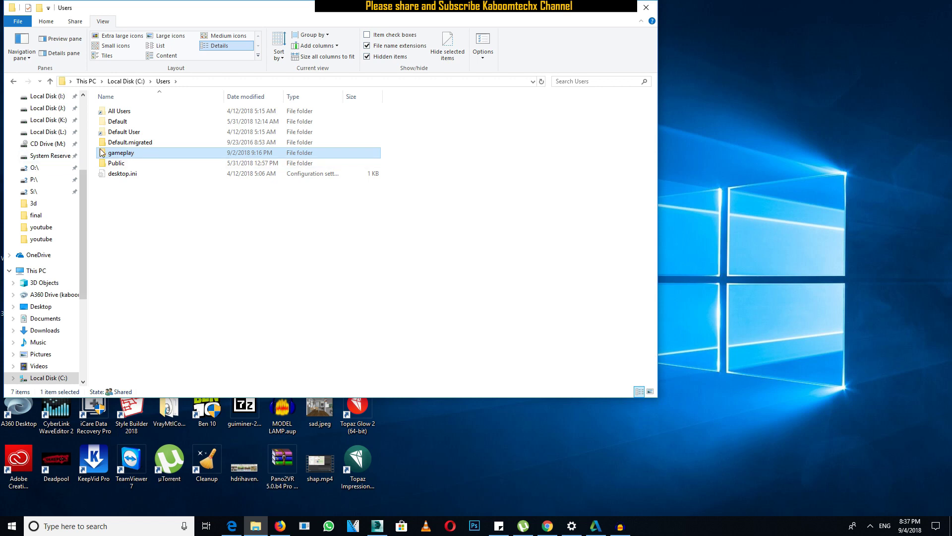
double_click(132, 154)
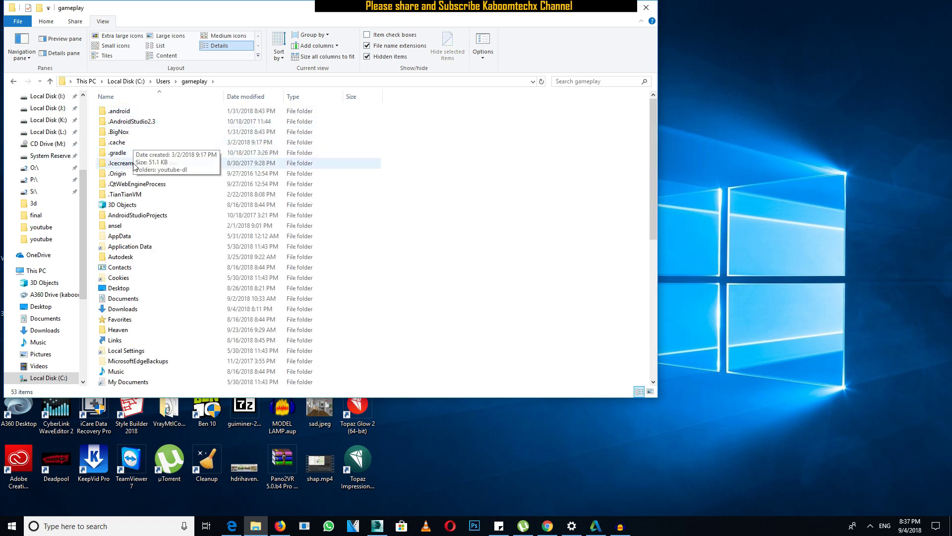
Navigate AppData > Local > Autodesk > 3dsMax > 2014 - 64bit > ENU
double_click(128, 241)
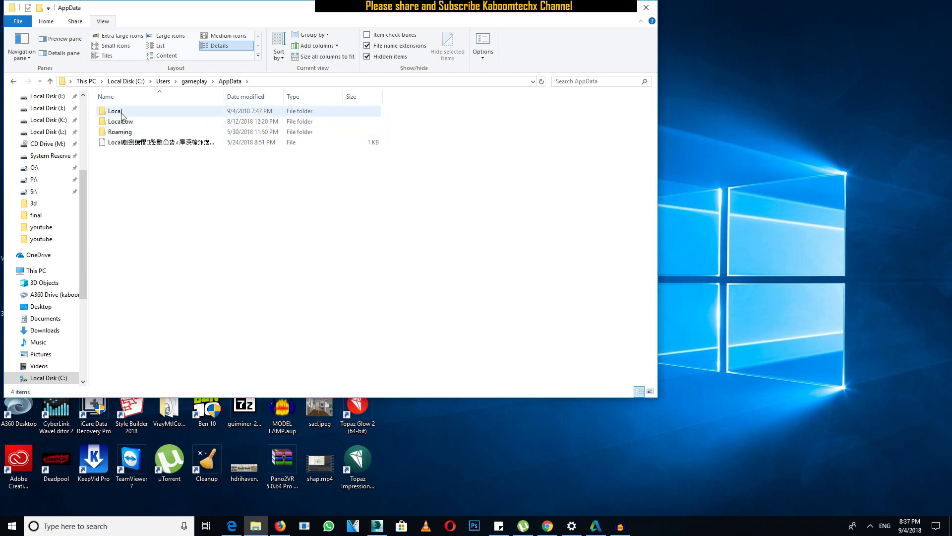
double_click(120, 111)
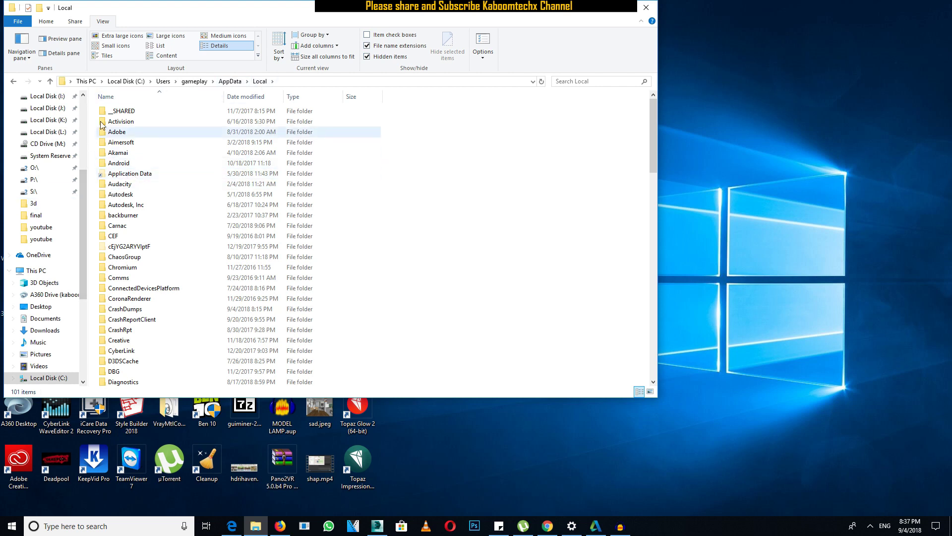
double_click(122, 194)
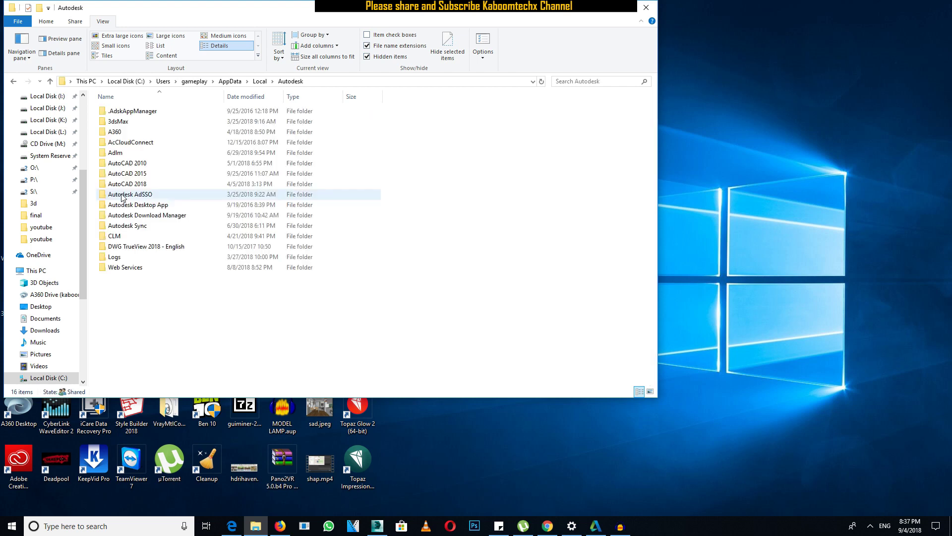
double_click(124, 123)
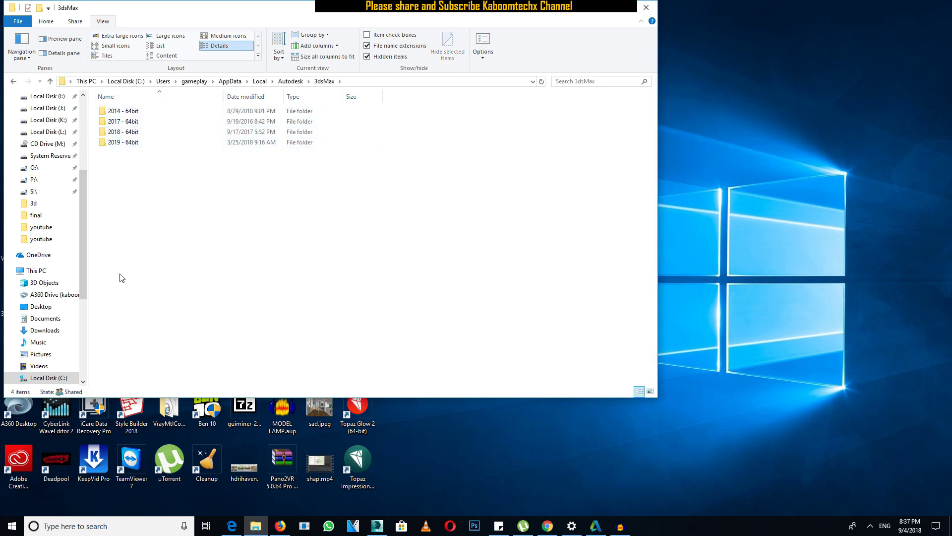
click(139, 114)
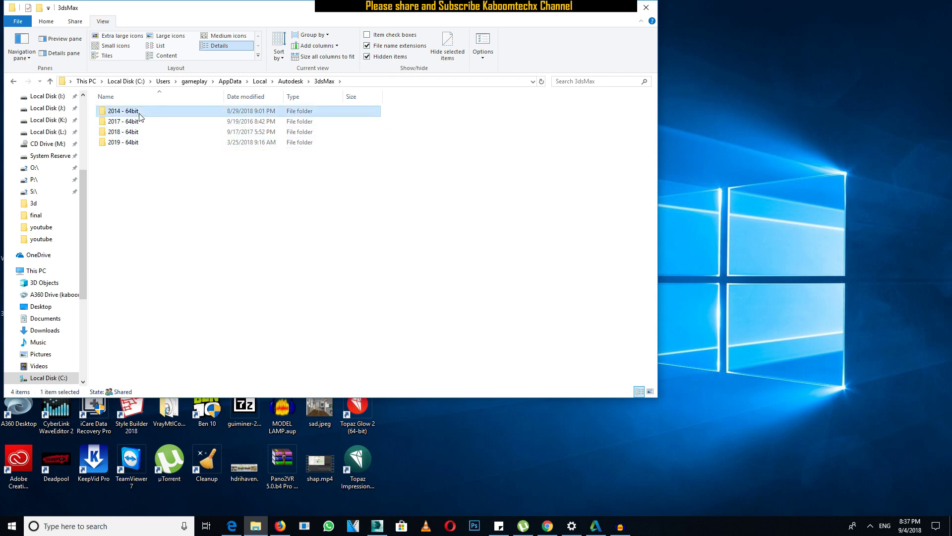
double_click(140, 115)
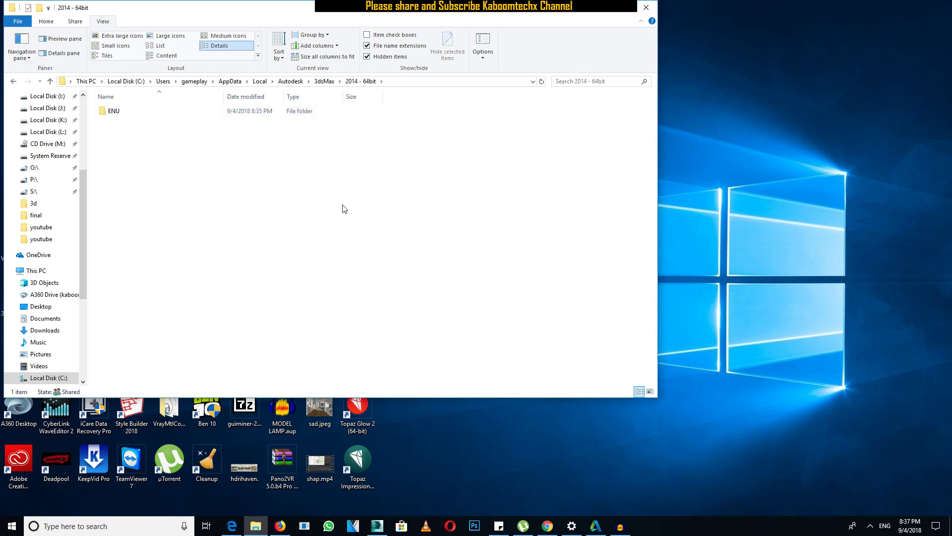
double_click(119, 111)
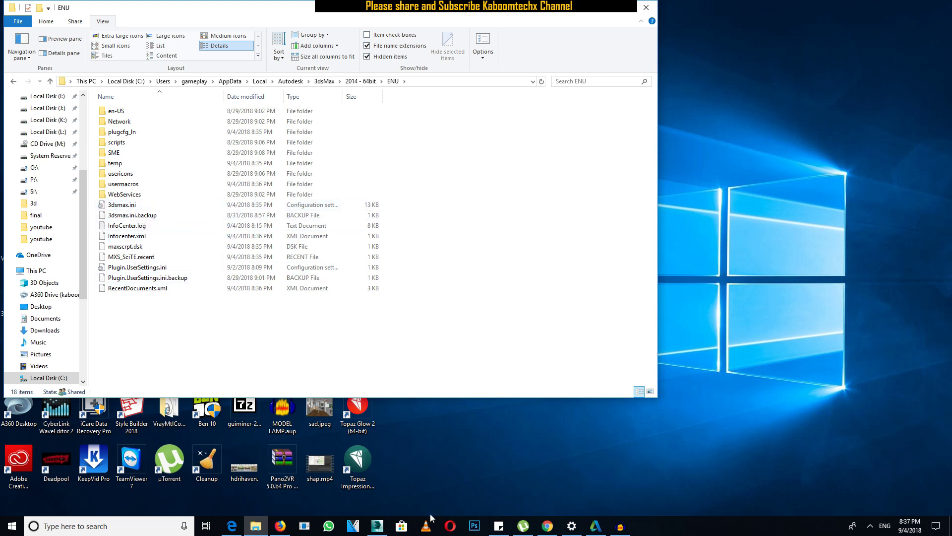
Check on the running 3ds Max, then refresh the ENU folder listing
click(377, 526)
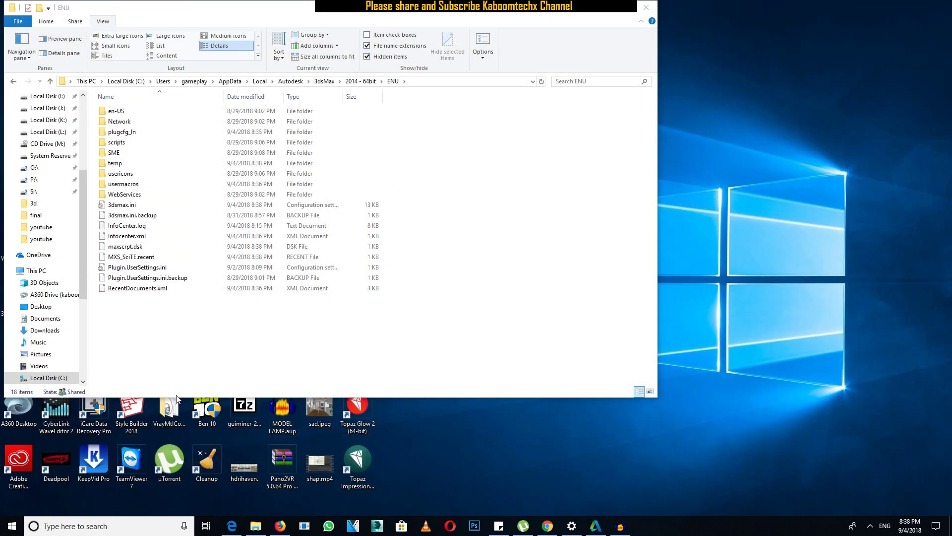
right_click(251, 328)
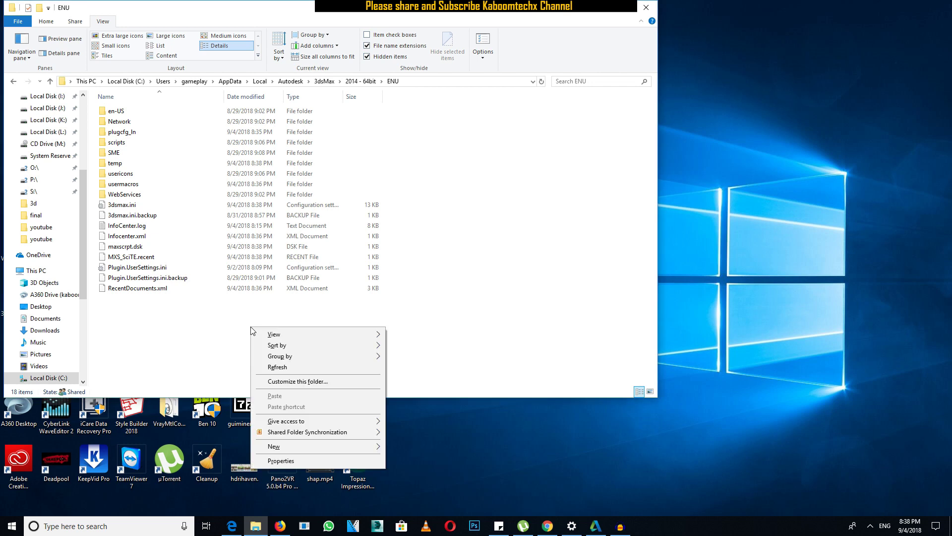
click(305, 366)
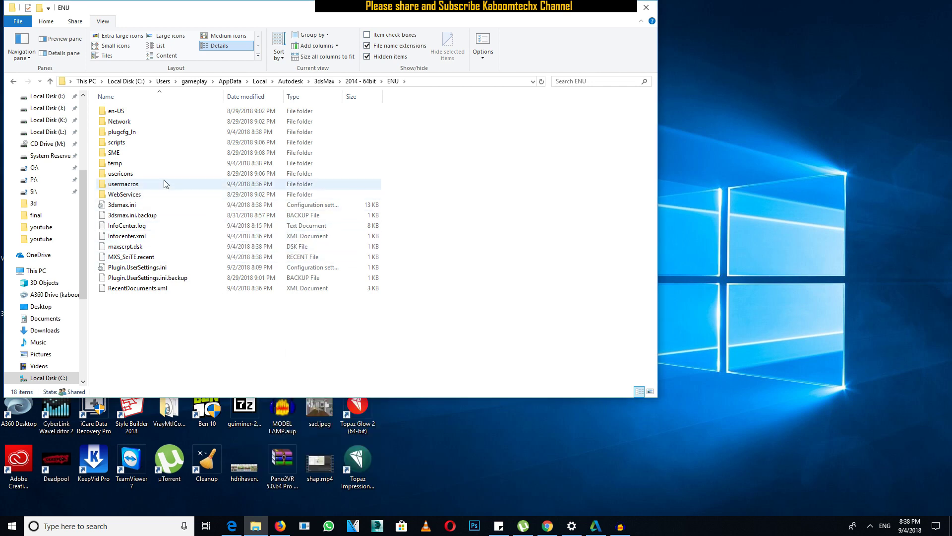
right_click(360, 331)
click(387, 372)
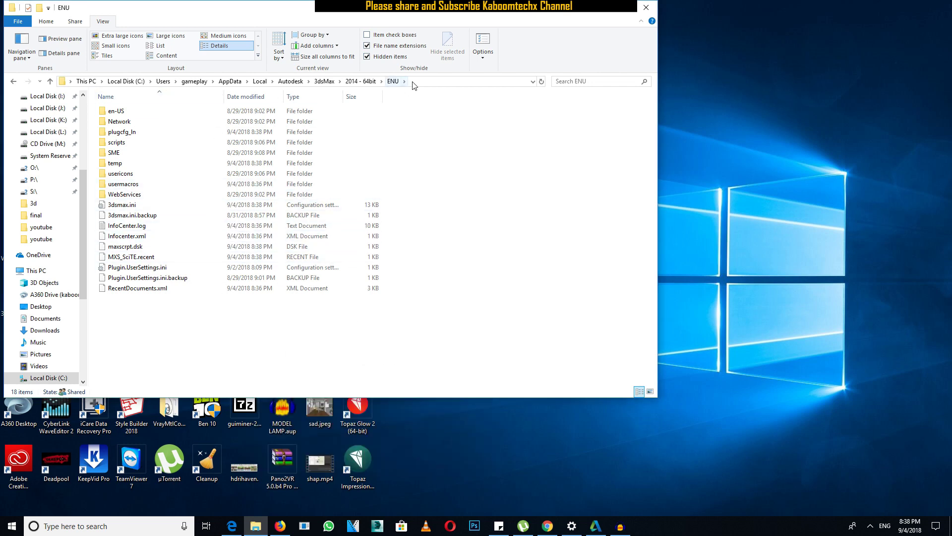
Open 3dsmax.ini with Notepad, scroll through it, and bring up the Find dialog
right_click(127, 206)
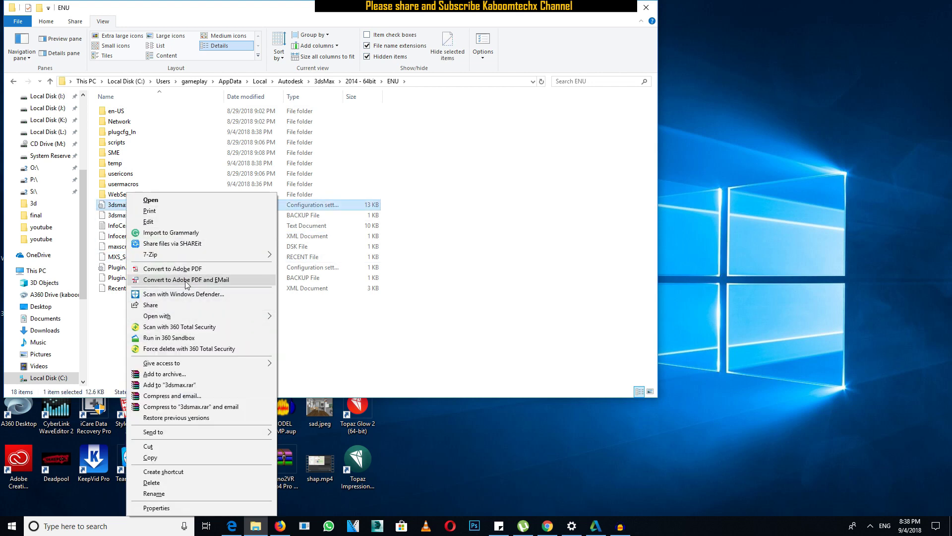
mouse_move(156, 315)
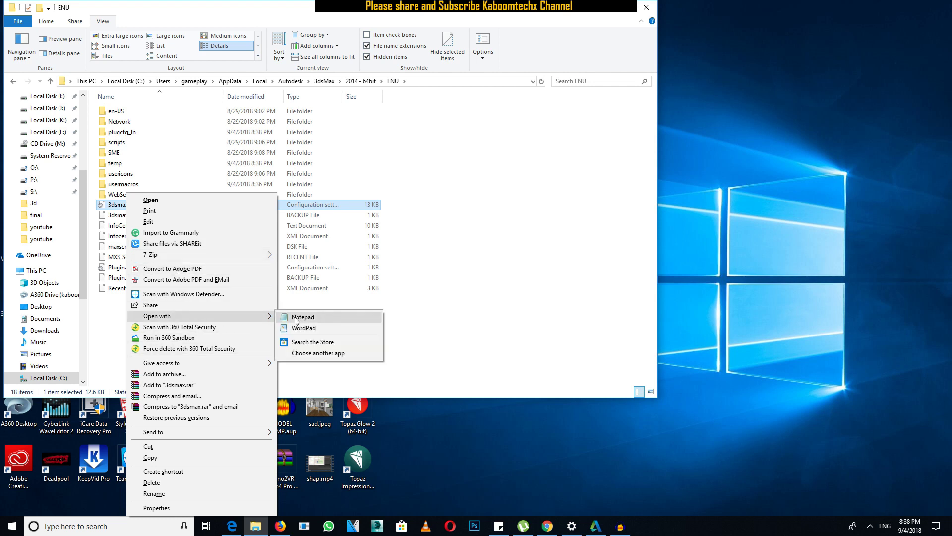
click(300, 317)
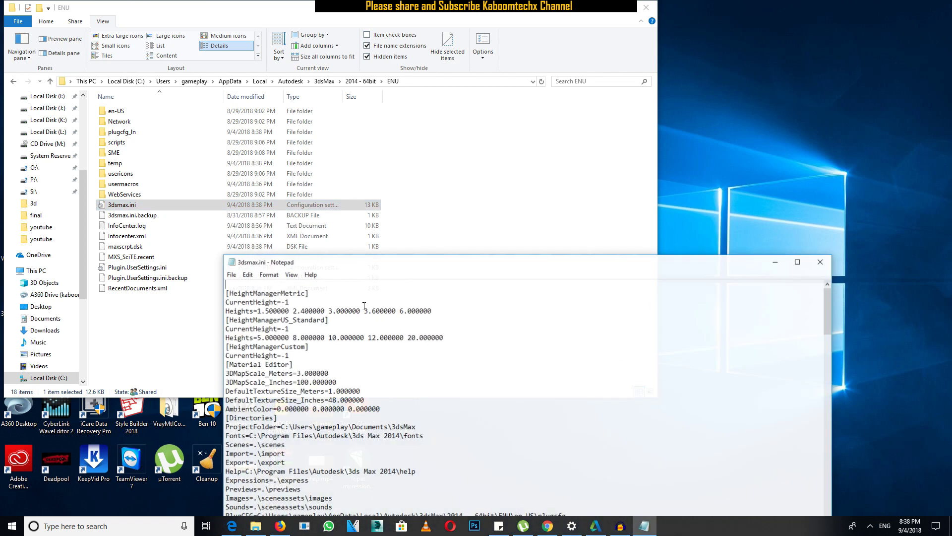
drag(366, 266, 463, 34)
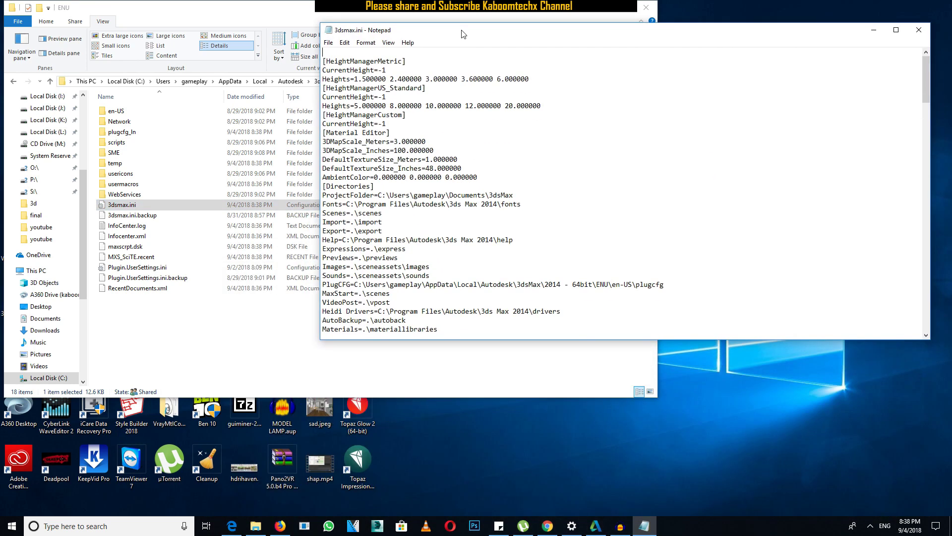
scroll(503, 203, down, 7)
scroll(528, 261, down, 8)
scroll(528, 261, down, 7)
scroll(527, 260, down, 4)
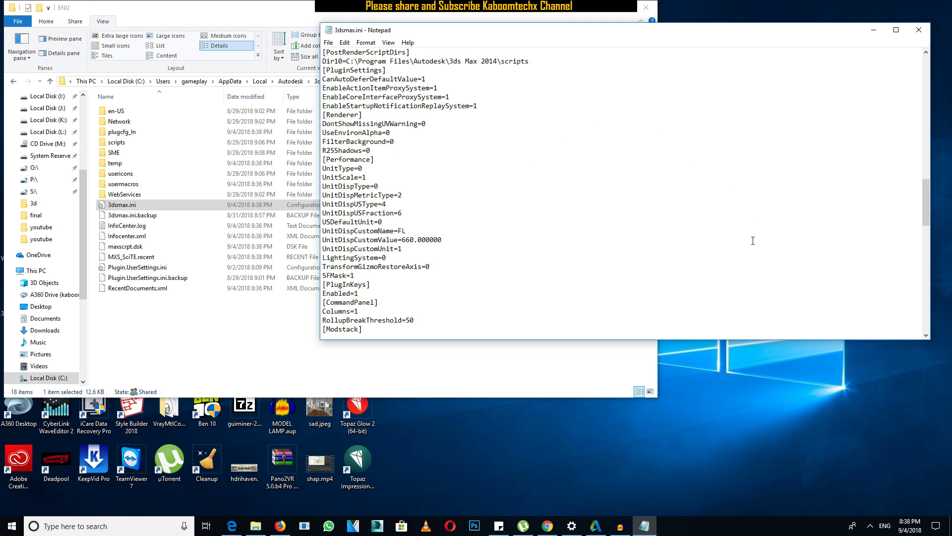
click(346, 44)
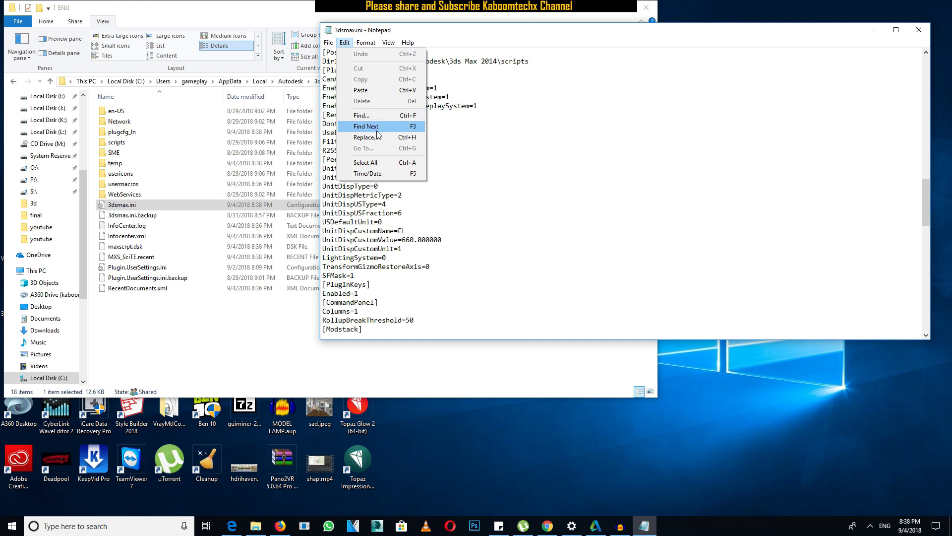
click(369, 115)
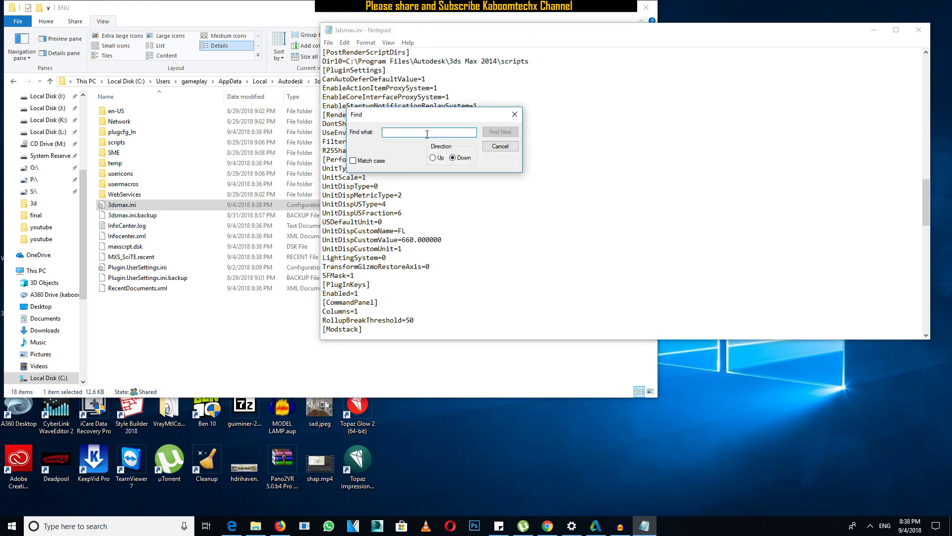
Paste the setting name into the Find field and inspect the search term
key(ctrl+v)
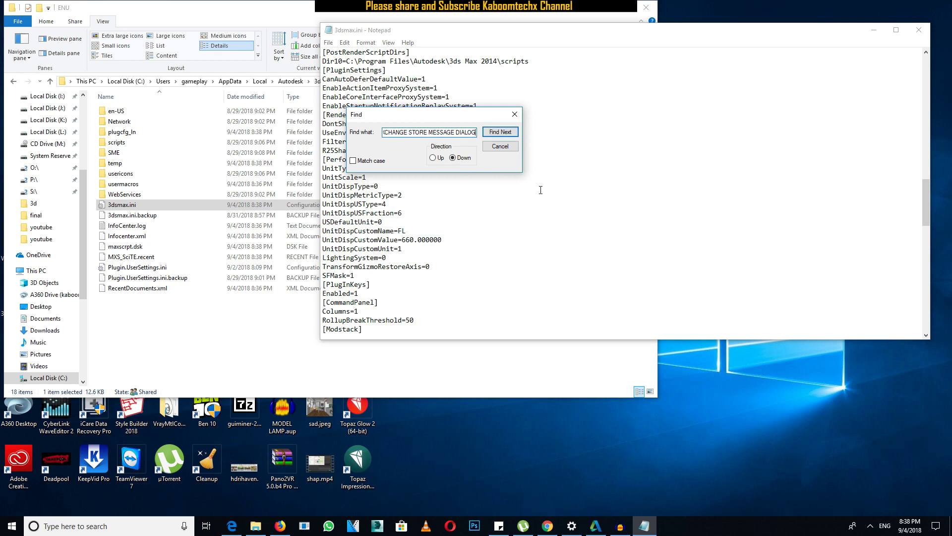
drag(473, 133, 272, 133)
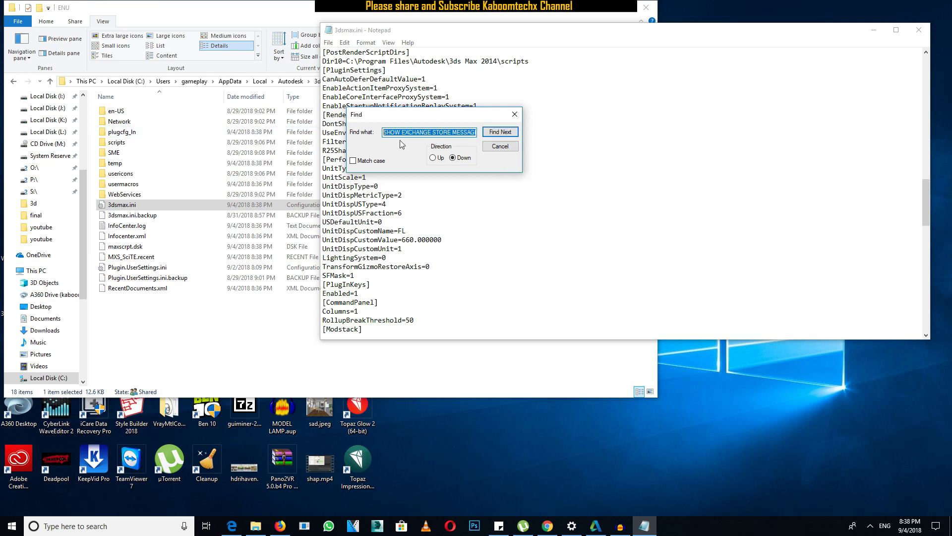
click(431, 133)
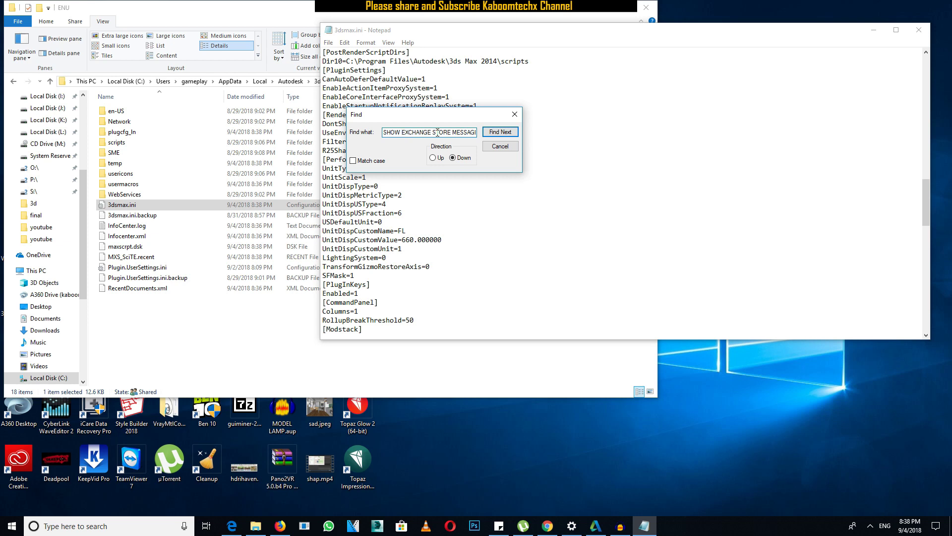
drag(438, 133, 476, 134)
click(435, 132)
drag(428, 132, 365, 130)
click(448, 130)
drag(468, 132, 485, 132)
click(439, 132)
Remove the spaces so the term reads SHOWEXCHANGESTOREMESSAGEDIALOG and find the setting
drag(411, 132, 370, 132)
click(403, 133)
key(BackSpace)
click(433, 132)
key(BackSpace)
drag(470, 133, 523, 138)
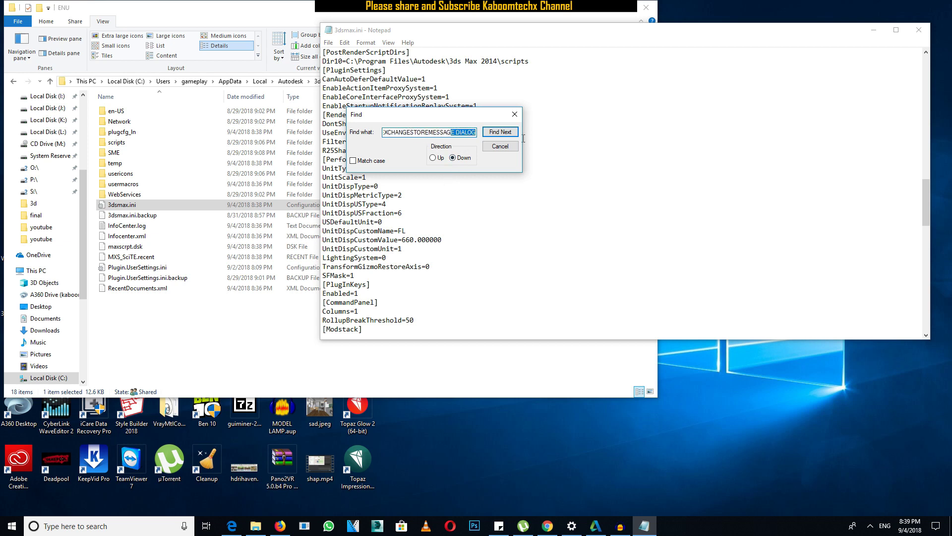
click(458, 132)
key(BackSpace)
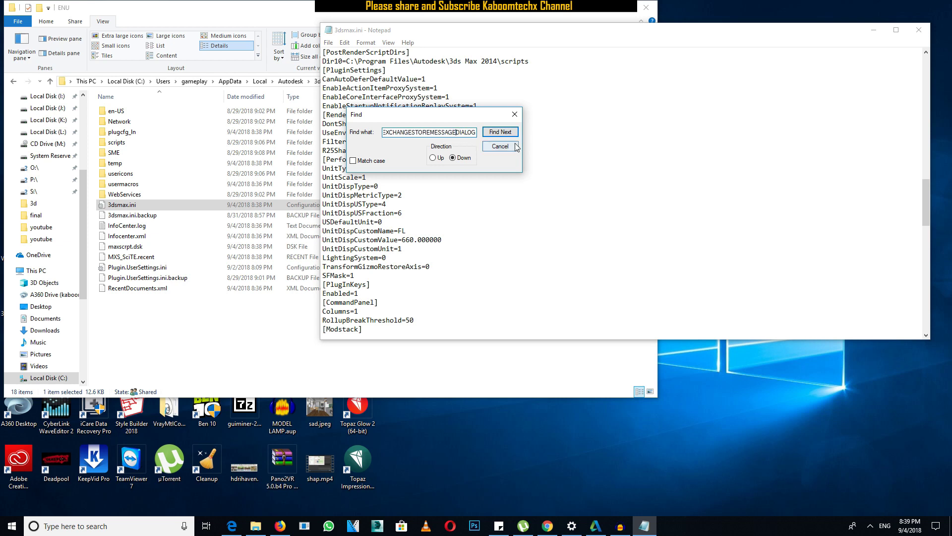
click(511, 133)
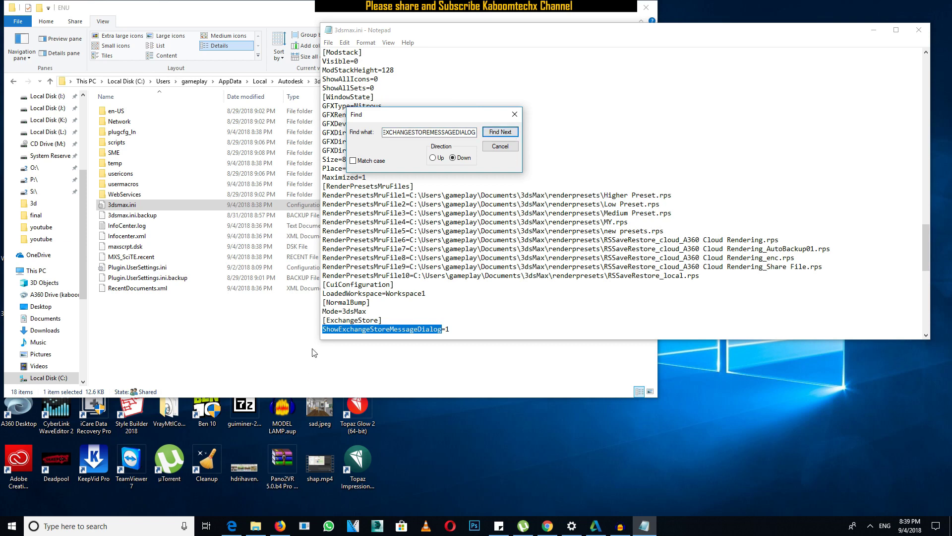
Close the Find dialog and scroll down through the rest of 3dsmax.ini
click(520, 121)
click(590, 120)
scroll(590, 120, up, 12)
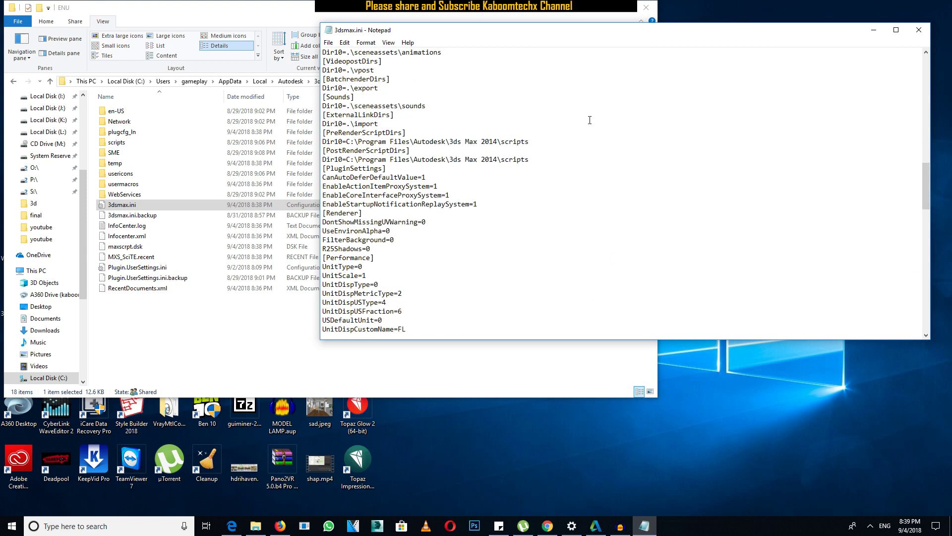
scroll(590, 120, up, 10)
drag(925, 124, 924, 56)
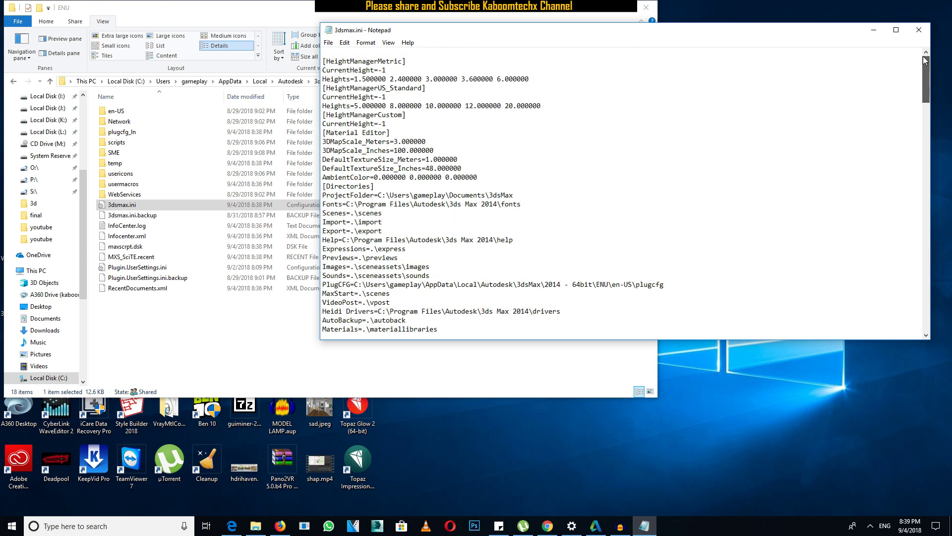
scroll(511, 150, down, 7)
scroll(511, 150, down, 6)
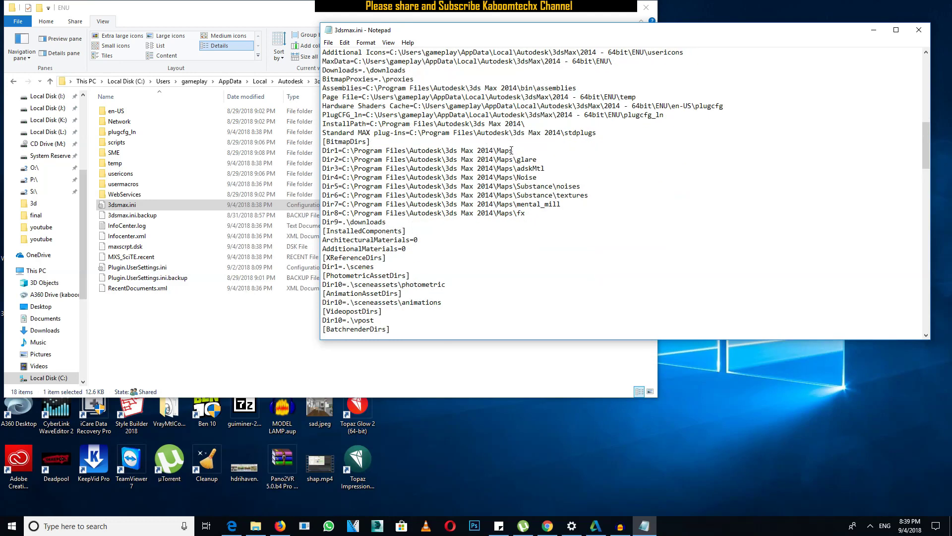
scroll(511, 150, down, 5)
scroll(511, 152, down, 5)
scroll(511, 154, down, 5)
scroll(511, 156, down, 5)
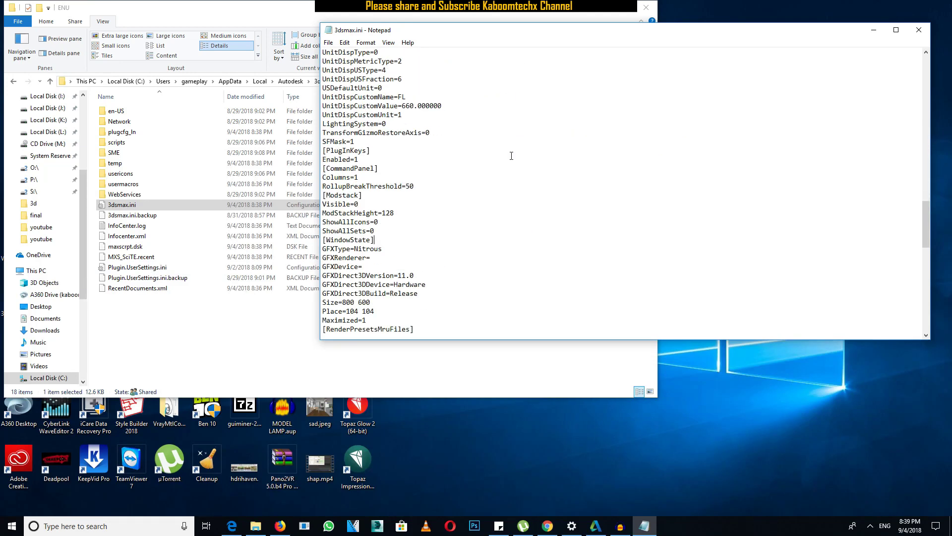
scroll(511, 155, down, 3)
scroll(511, 156, down, 2)
scroll(511, 155, down, 4)
scroll(511, 155, down, 3)
scroll(512, 156, down, 3)
scroll(510, 157, down, 3)
scroll(494, 236, down, 1)
scroll(503, 263, up, 1)
scroll(505, 266, up, 1)
scroll(505, 265, up, 2)
scroll(505, 265, up, 1)
scroll(504, 265, up, 1)
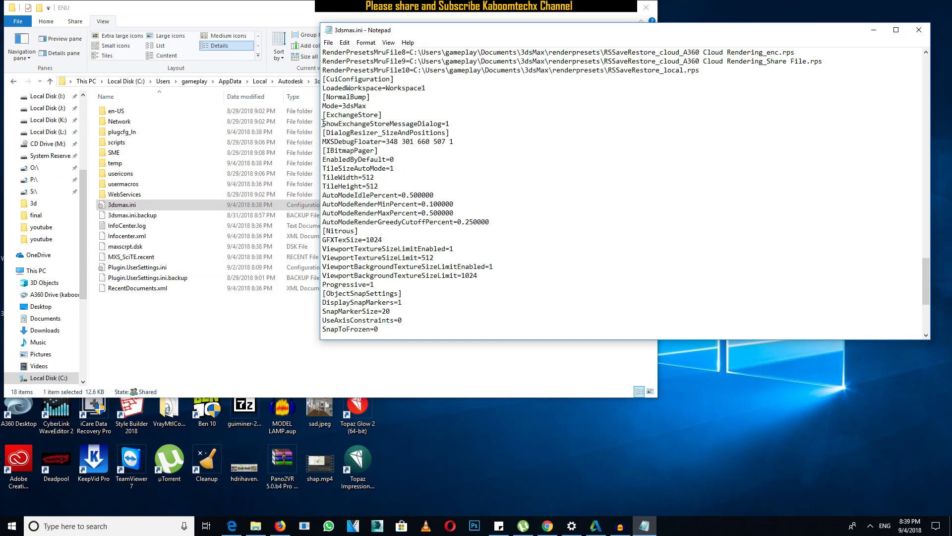
Scroll back up to the ShowExchangeStoreMessageDialog=1 line under [ExchangeStore]
drag(324, 124, 449, 123)
scroll(452, 124, up, 1)
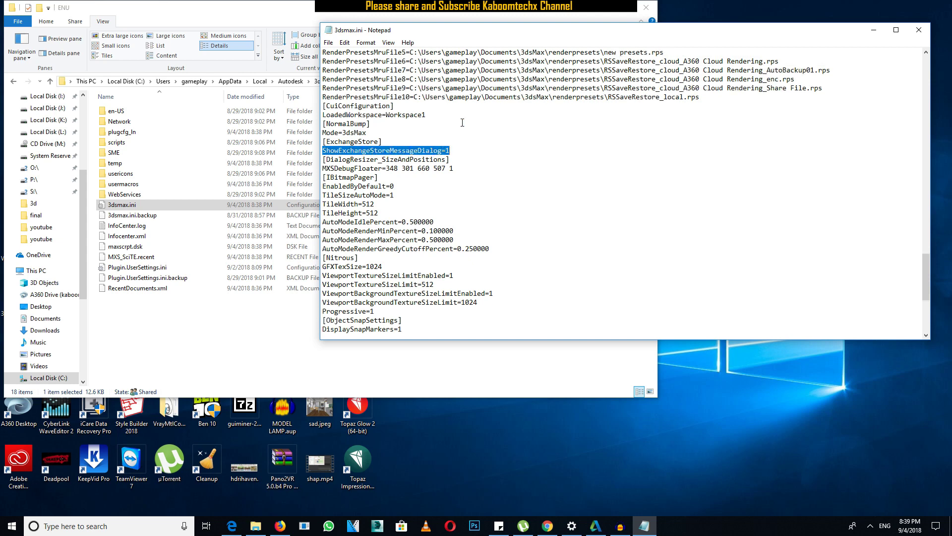
scroll(451, 124, up, 1)
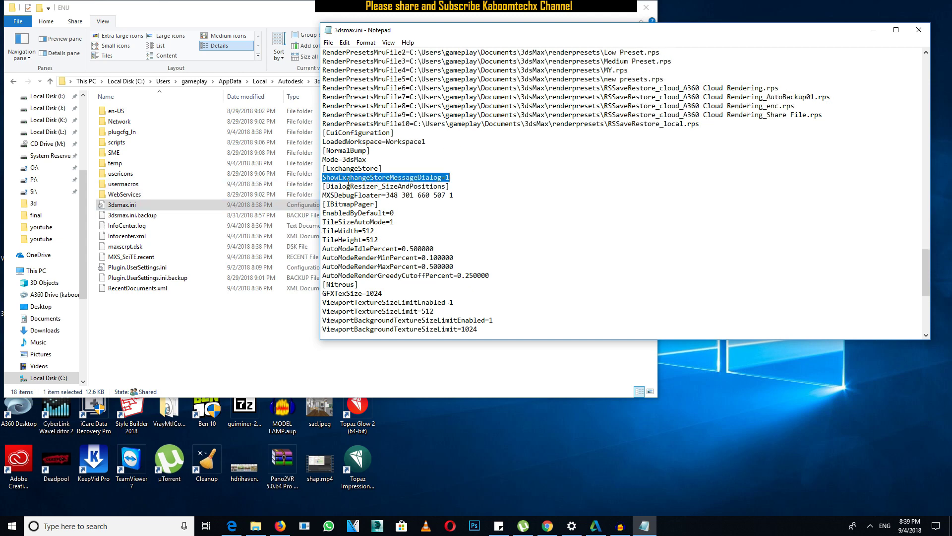
click(451, 178)
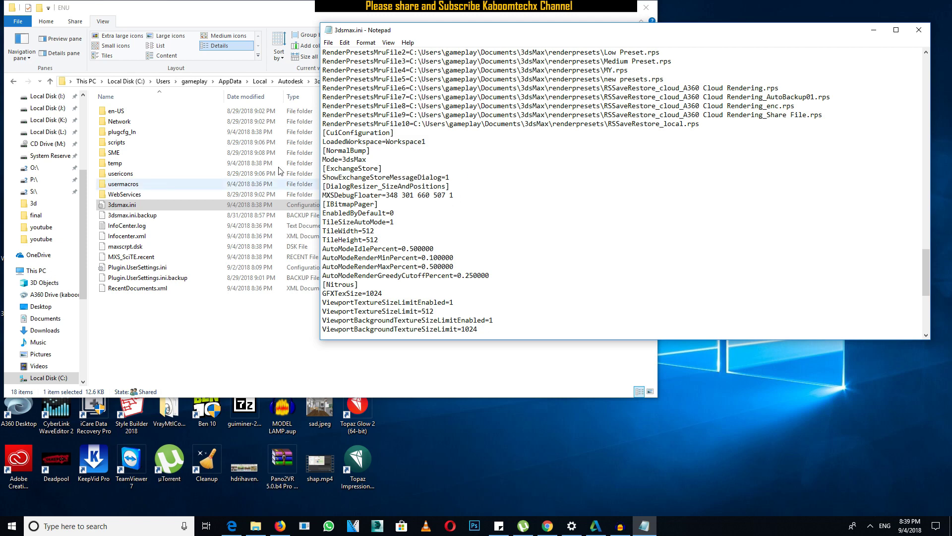
mouse_move(925, 268)
mouse_down()
mouse_move(935, 251)
mouse_move(947, 319)
mouse_up()
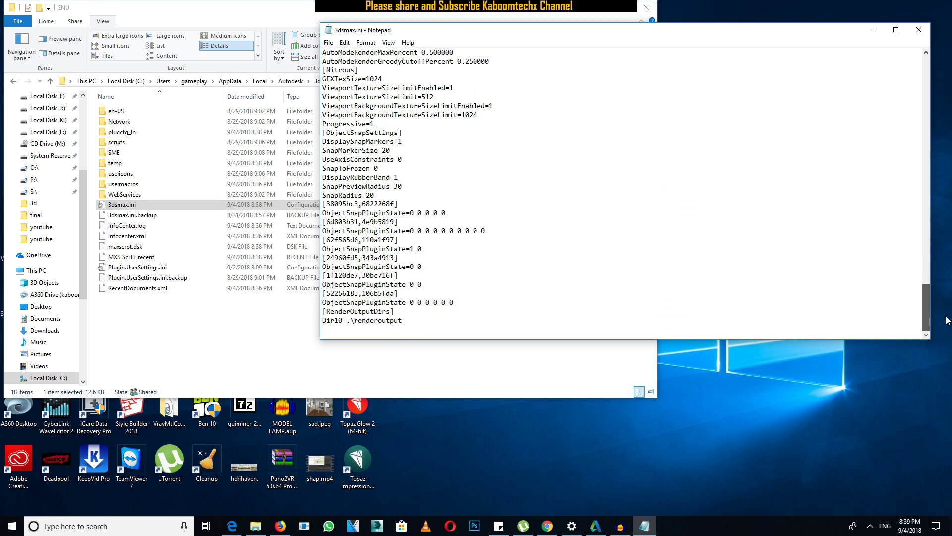
scroll(417, 208, up, 1)
scroll(410, 211, up, 1)
scroll(410, 213, up, 1)
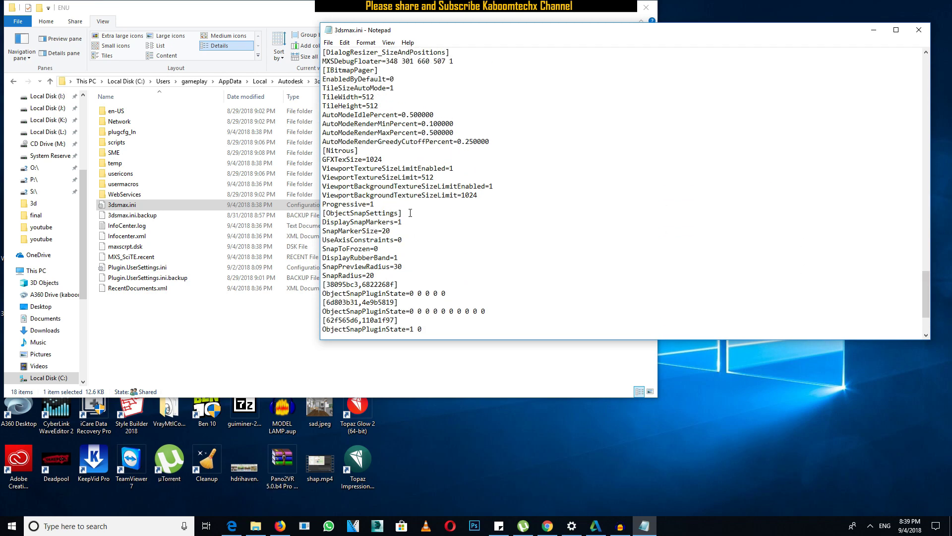
scroll(410, 213, up, 2)
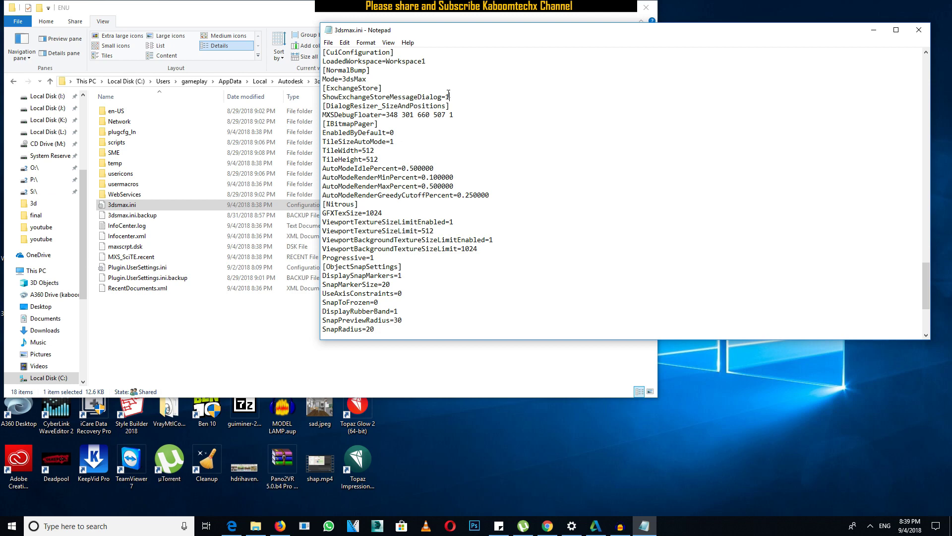
scroll(463, 139, up, 2)
Change ShowExchangeStoreMessageDialog from 1 to 0, save 3dsmax.ini, and close Notepad
drag(446, 150, 451, 151)
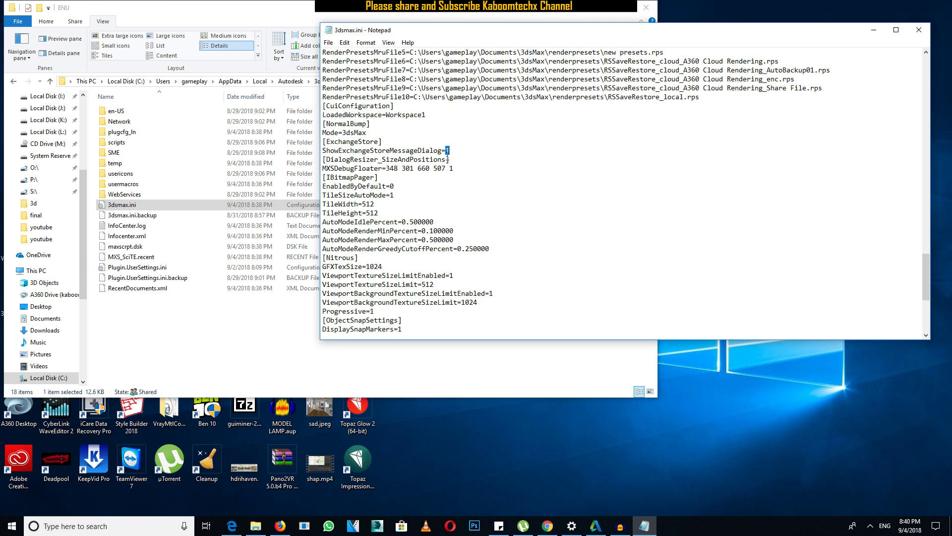
click(458, 150)
text(0)
click(328, 43)
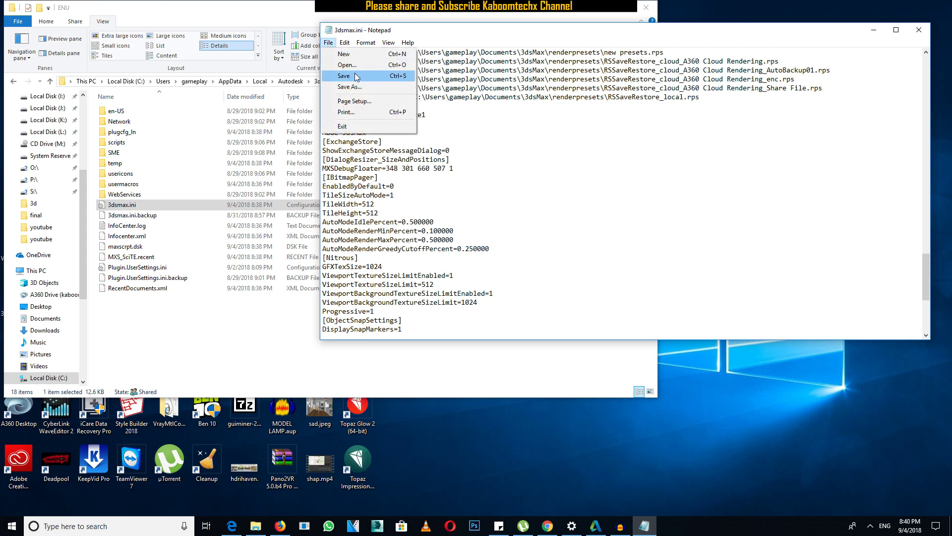
click(343, 75)
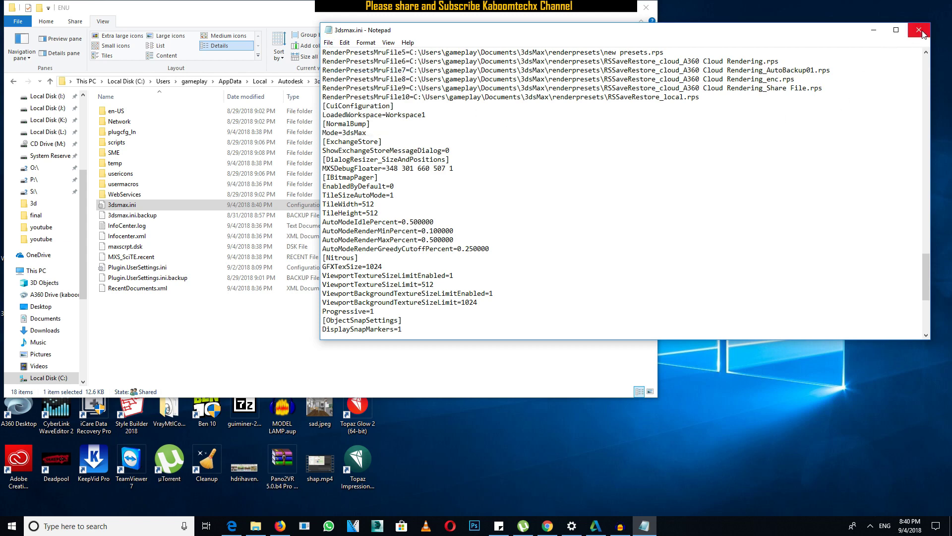
click(919, 30)
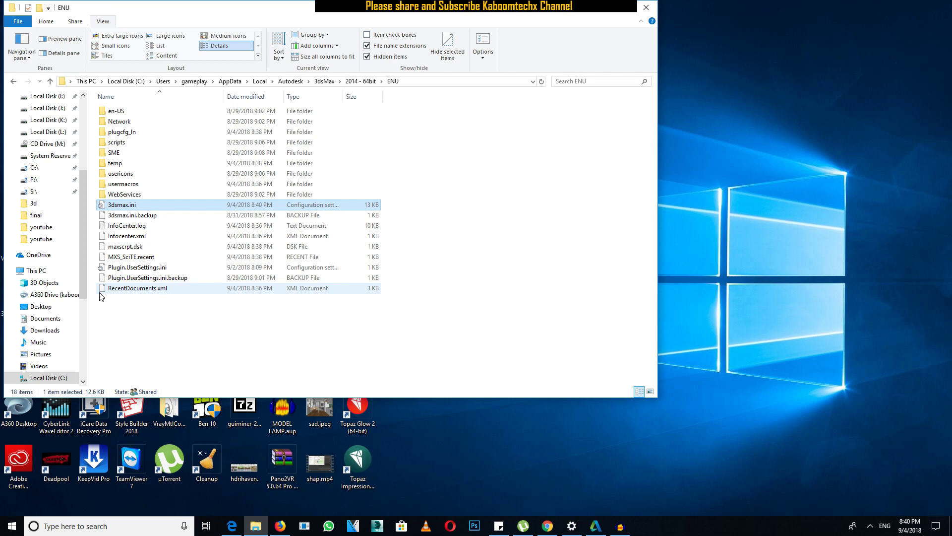
Move the Explorer window to the right and relaunch 3ds Max 2014 from its shortcut
drag(248, 10, 579, 35)
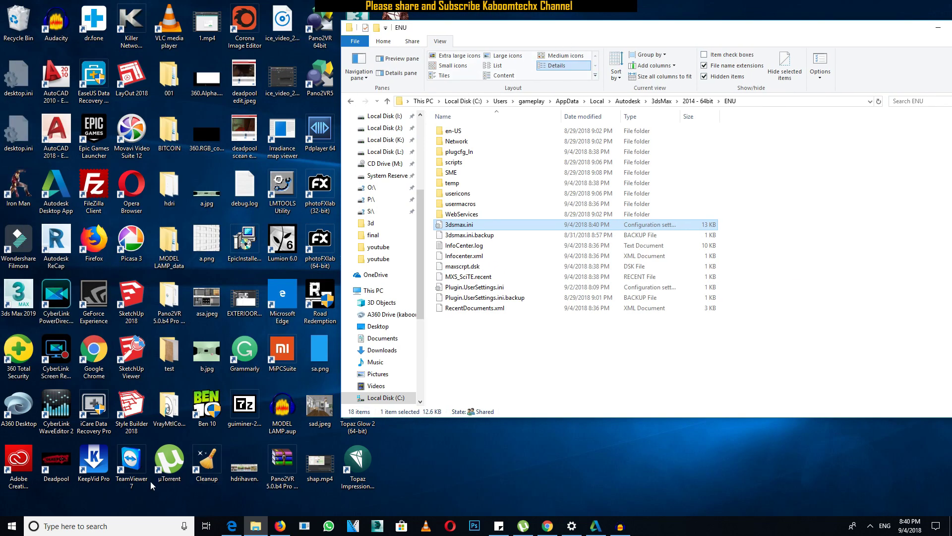
click(377, 527)
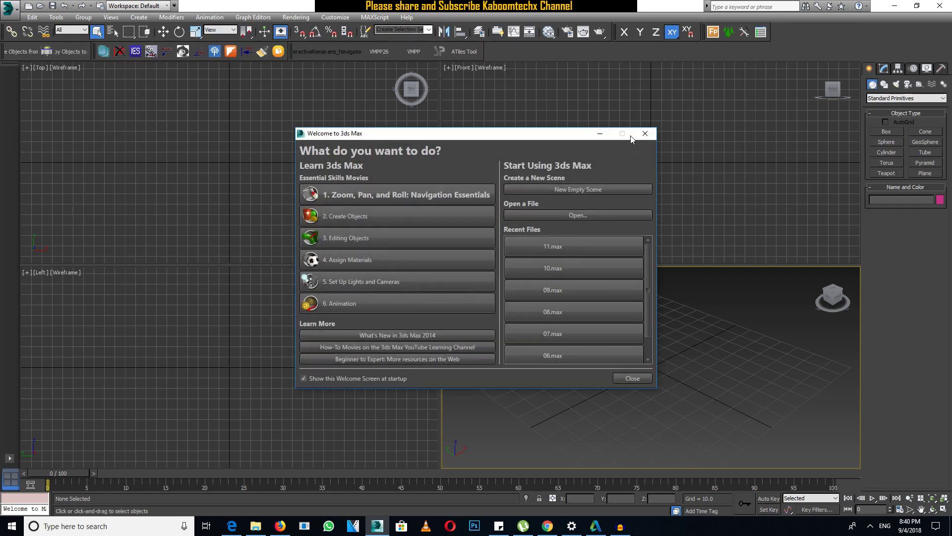
Close the Welcome to 3ds Max window and activate the Front and Perspective viewports
click(646, 134)
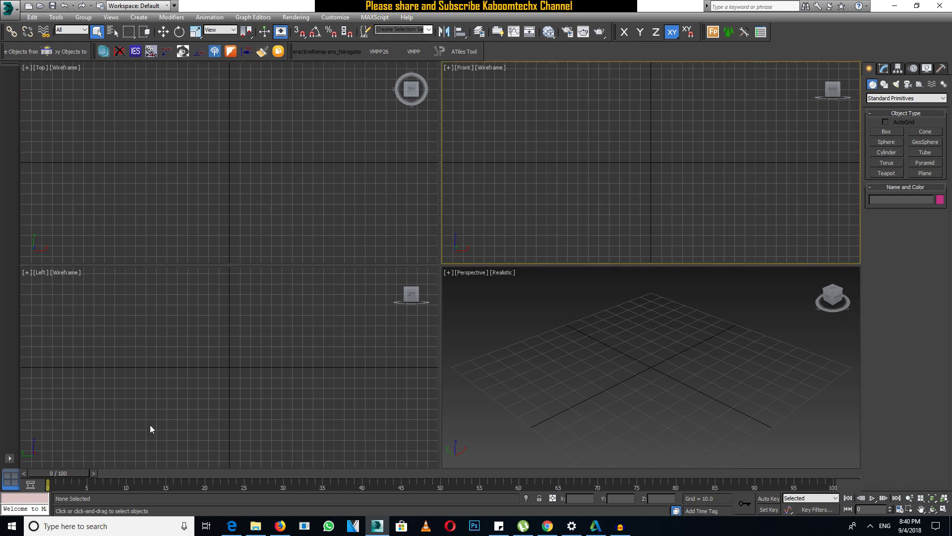
click(682, 129)
click(522, 378)
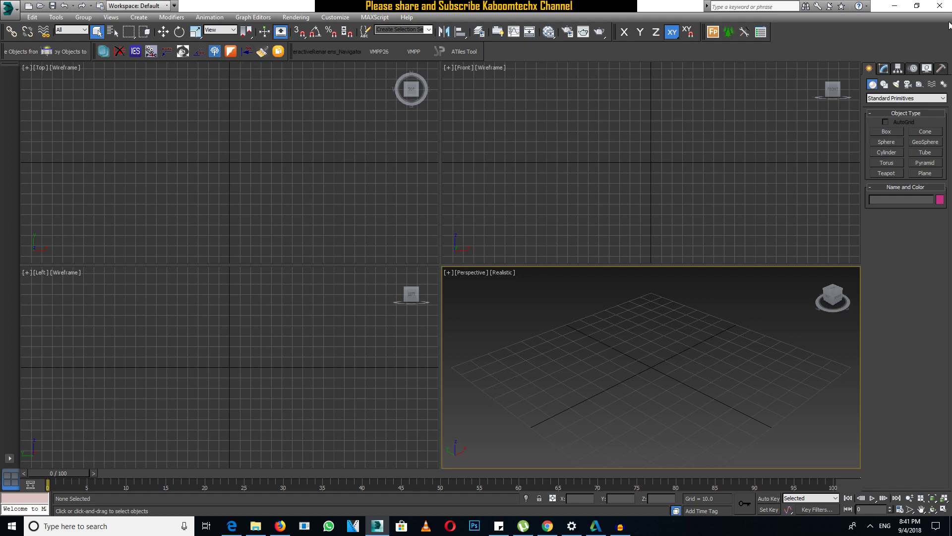
click(492, 142)
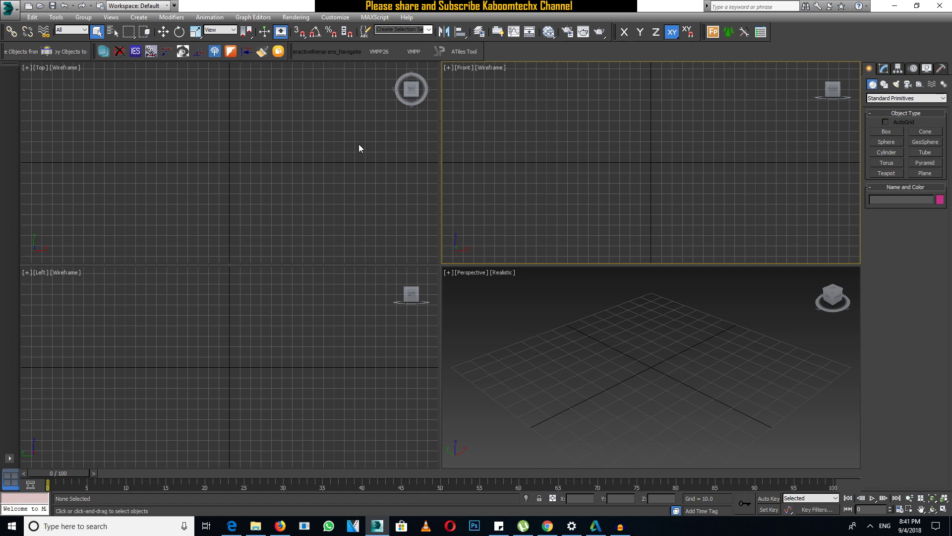
click(569, 376)
Cycle through the Top, Front, Left and Perspective viewports, confirming no Exchange Store prompt appears
click(466, 193)
click(347, 248)
click(341, 296)
click(560, 354)
click(496, 223)
click(347, 208)
click(461, 288)
click(541, 174)
click(278, 180)
click(396, 347)
click(596, 386)
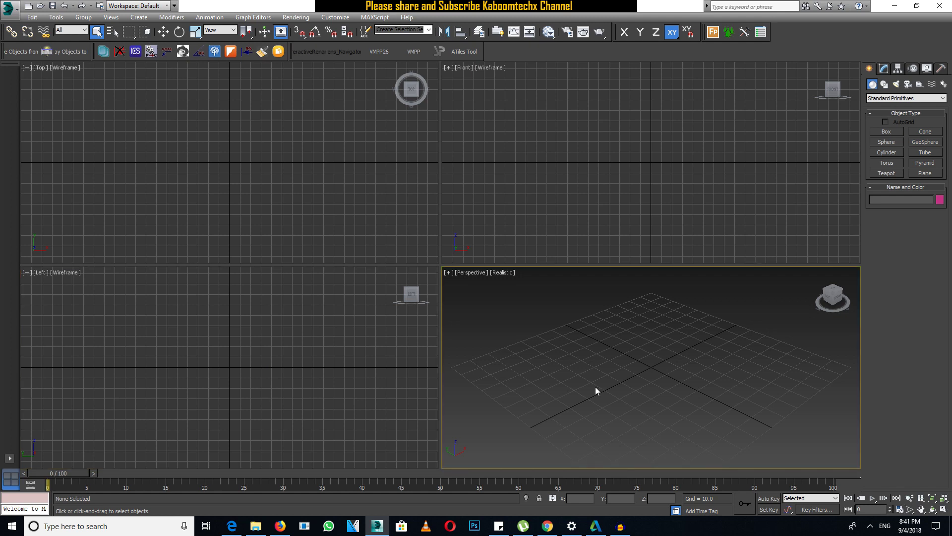